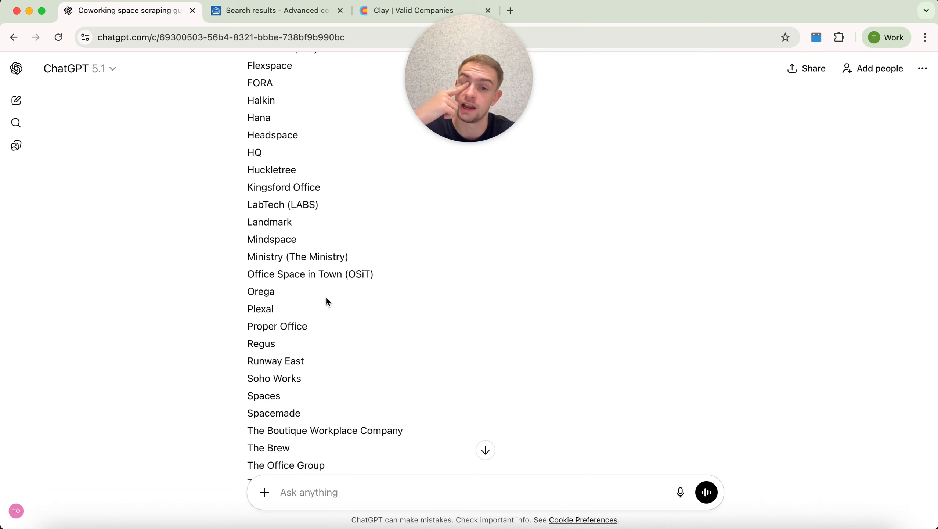
Look through the list of coworking space operators in the ChatGPT conversation.
scroll(328, 302, "down", 5)
scroll(326, 296, "up", 7)
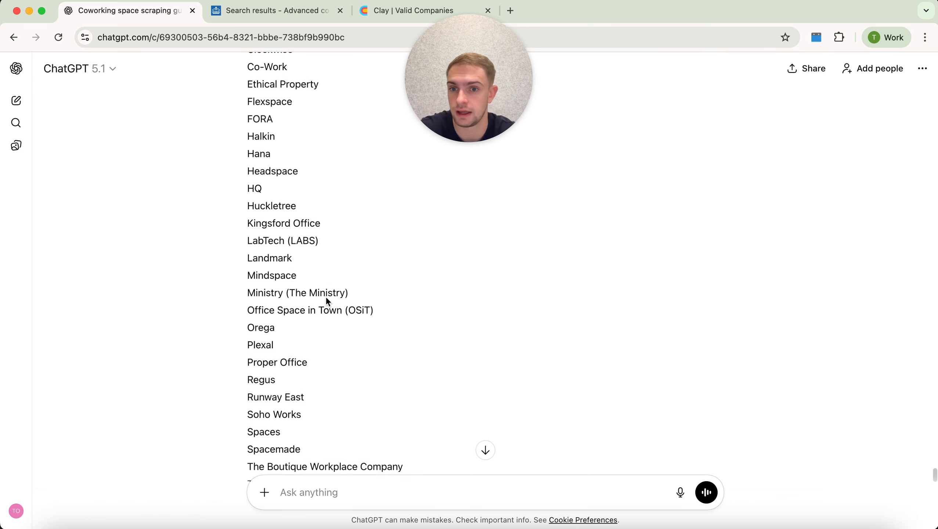
scroll(285, 111, "up", 3)
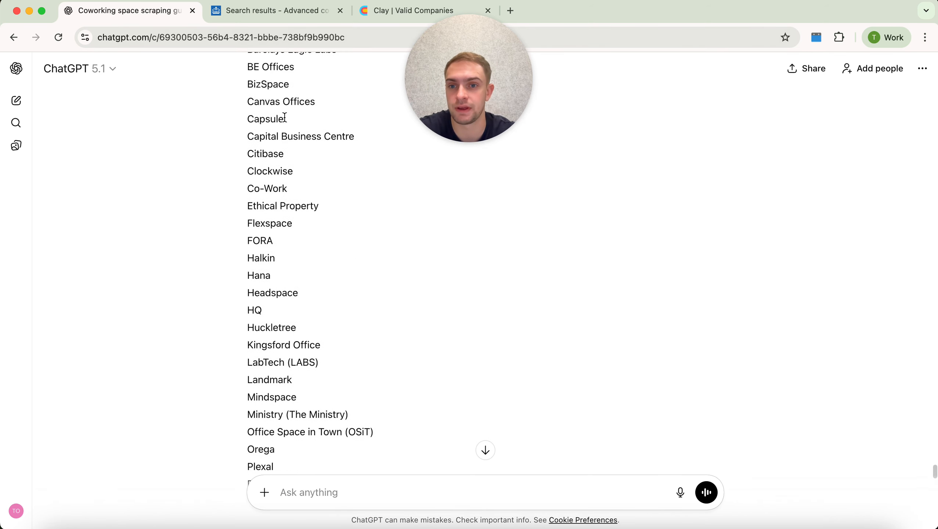
Switch to the Companies House advanced company search and search for companies with the registered office address "wework london".
left_click(260, 11)
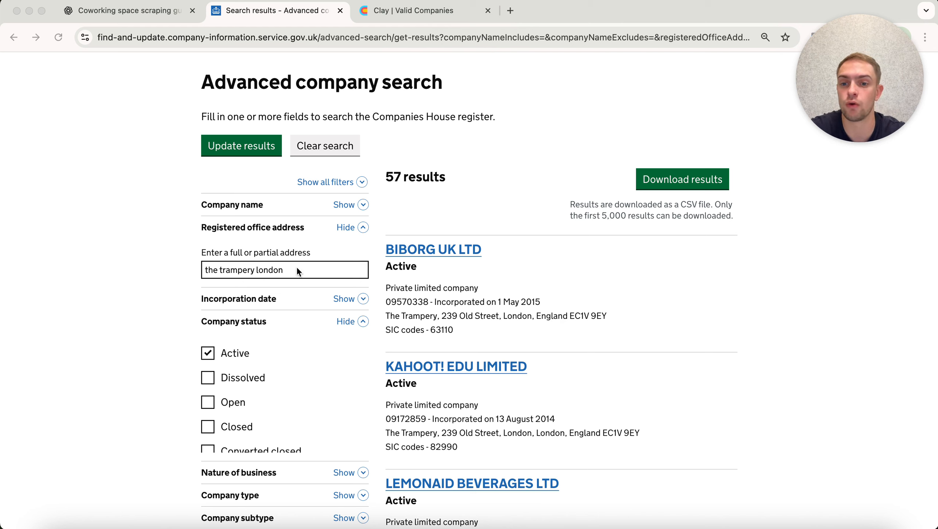
left_click(295, 323)
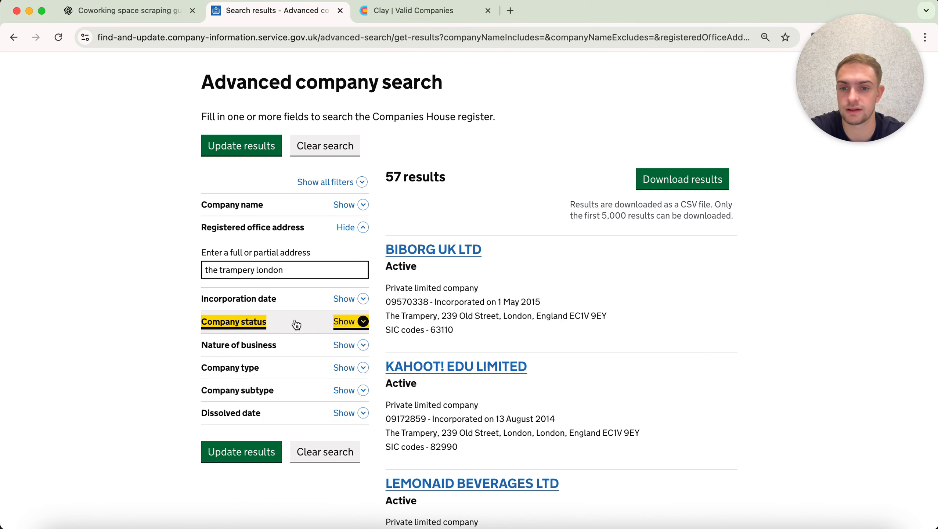
left_click(295, 322)
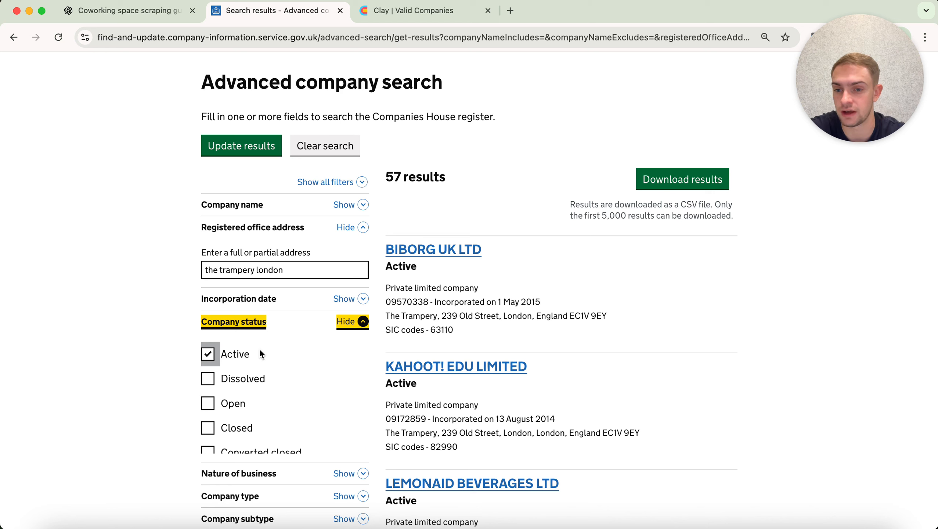
left_click(291, 324)
triple_click(307, 271)
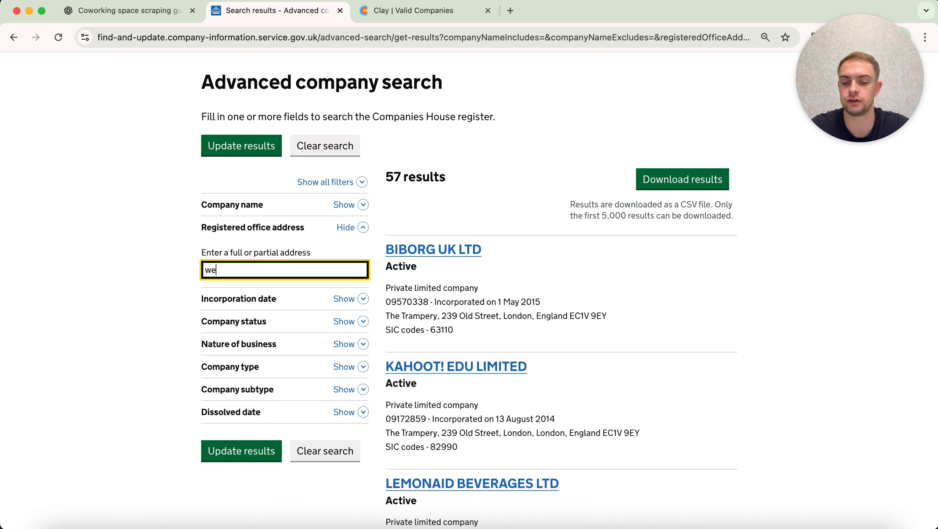
type("wework lond")
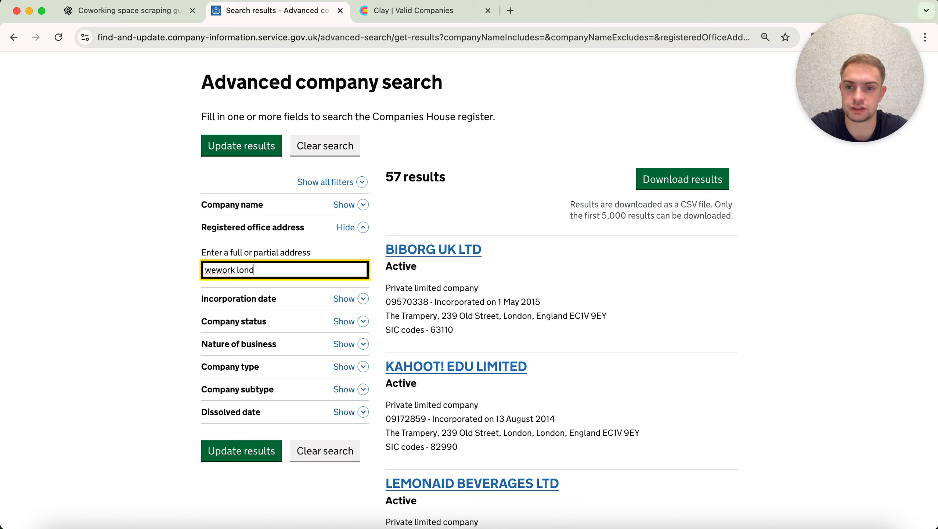
type("on")
left_click(245, 450)
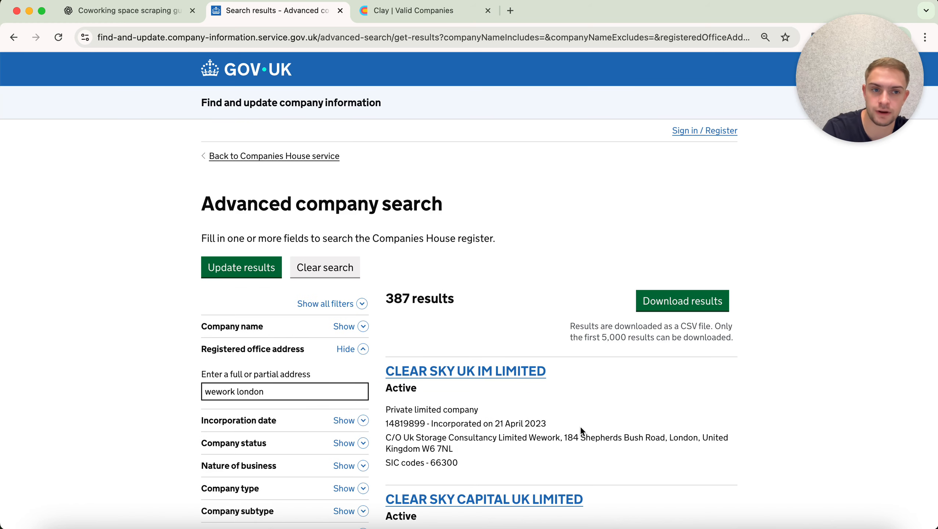
Search for companies with the registered office address "the trampery london".
scroll(580, 427, "down", 2)
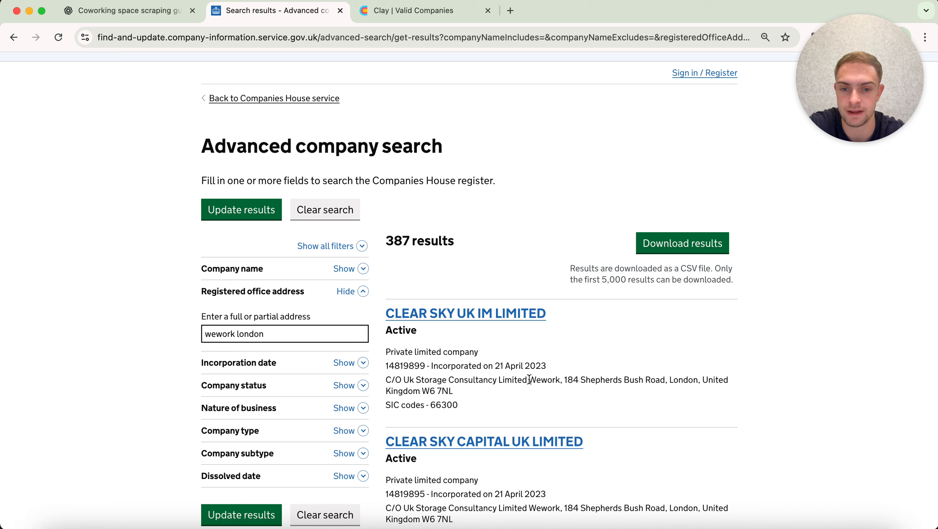
left_click(211, 335)
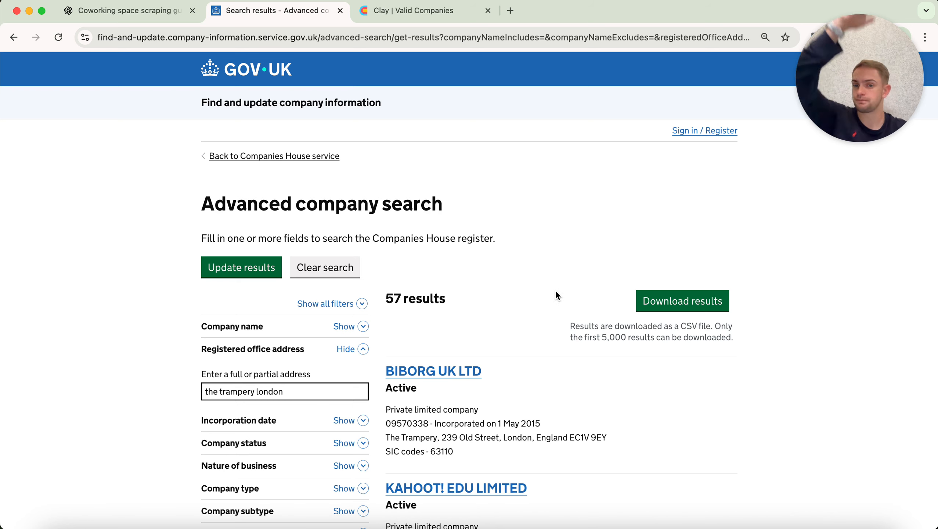
Switch to Clay and show the import sources available for the Valid Companies table.
left_click(428, 11)
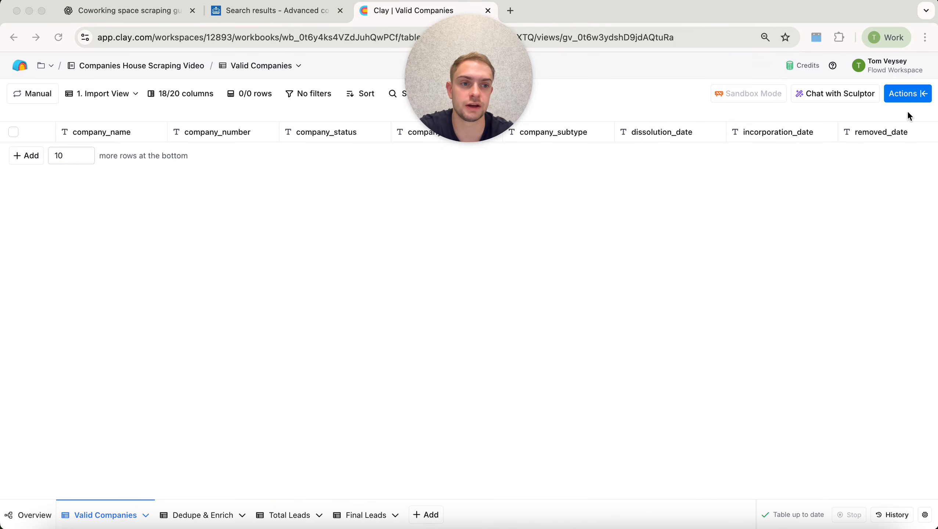
left_click(910, 98)
left_click(692, 162)
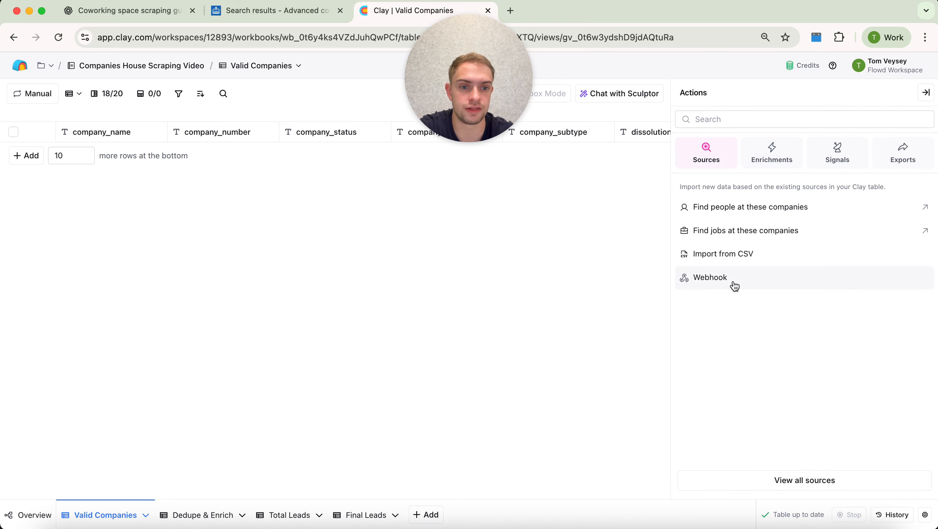
Add a Webhook source to the Valid Companies table.
left_click(735, 285)
left_click(597, 169)
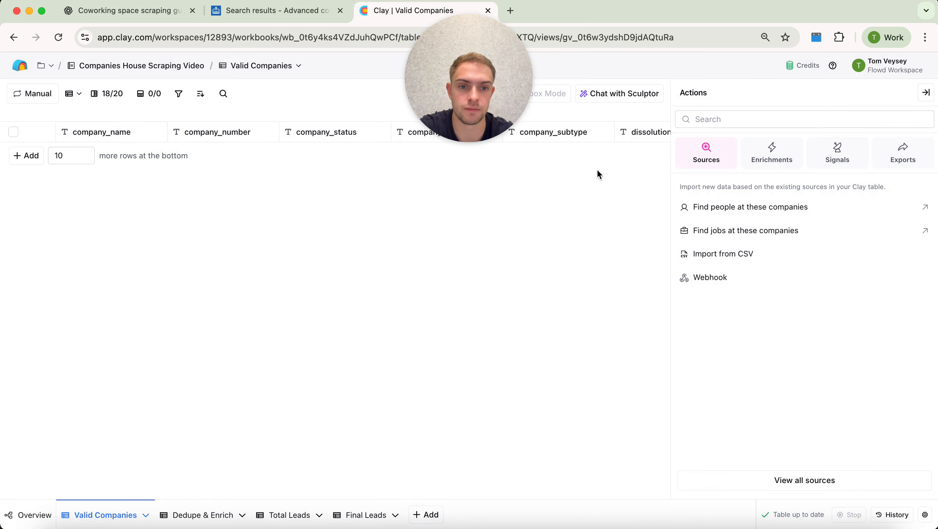
left_click(730, 255)
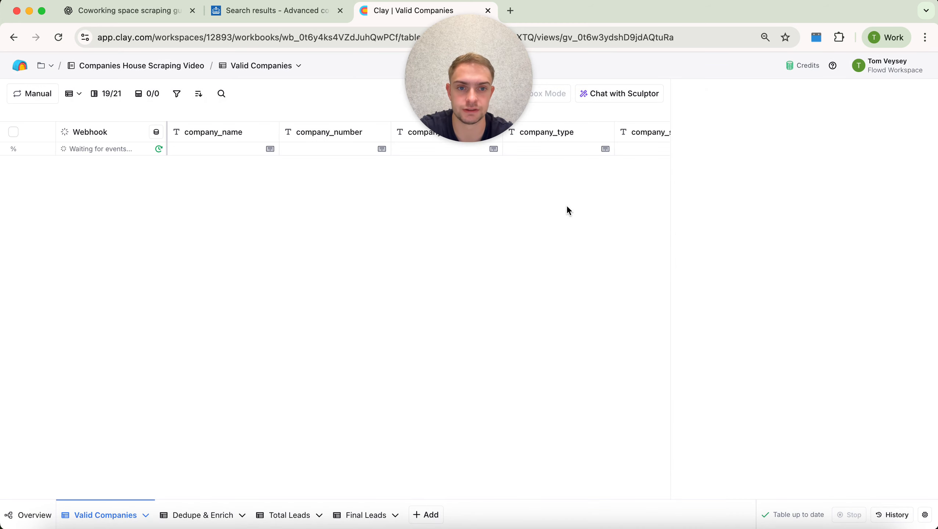
left_click(925, 93)
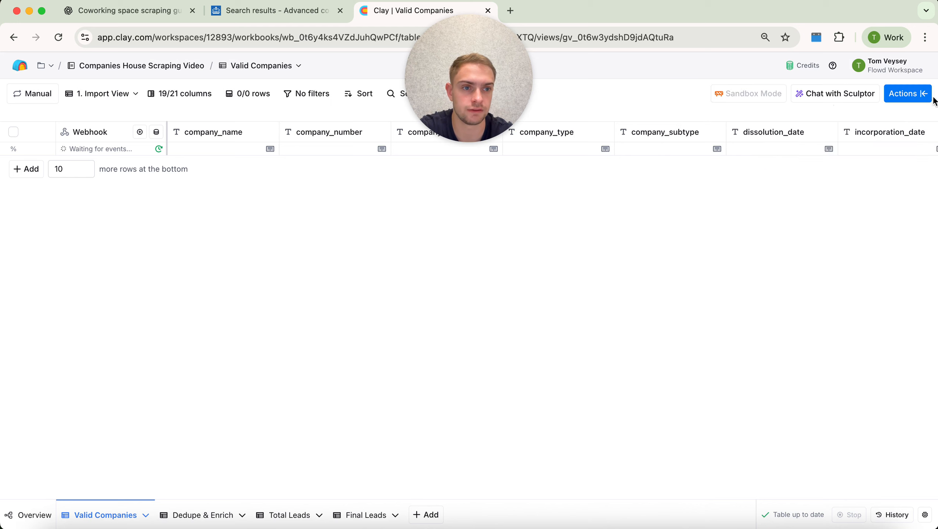
Delete the Webhook column from the Valid Companies table.
left_click(891, 100)
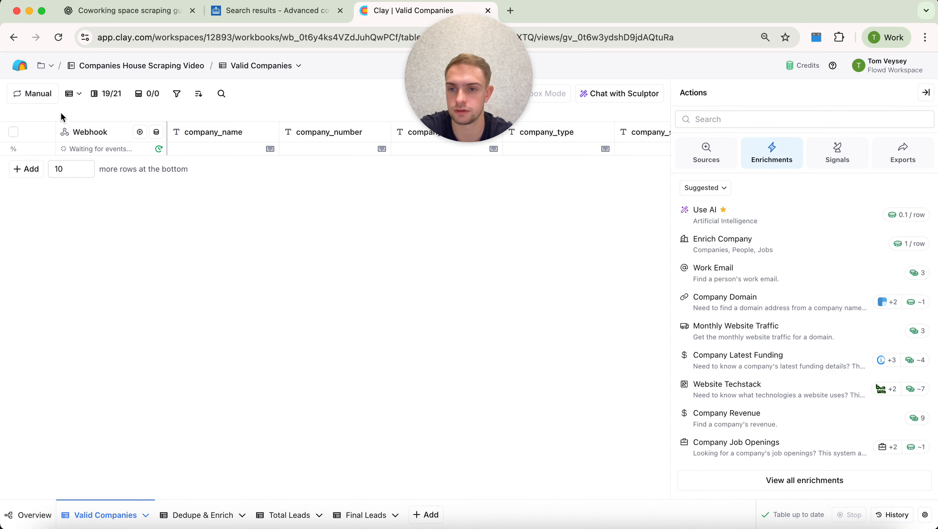
left_click(95, 140)
left_click(128, 306)
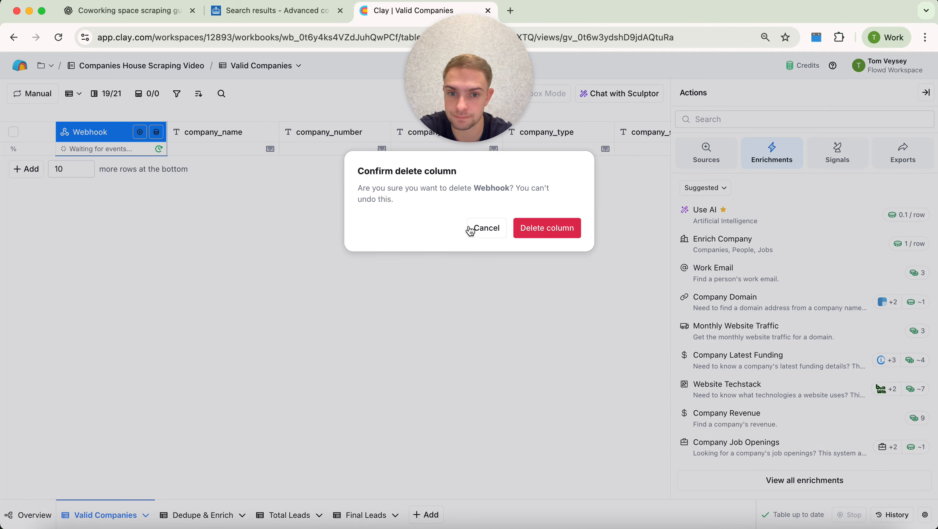
left_click(530, 233)
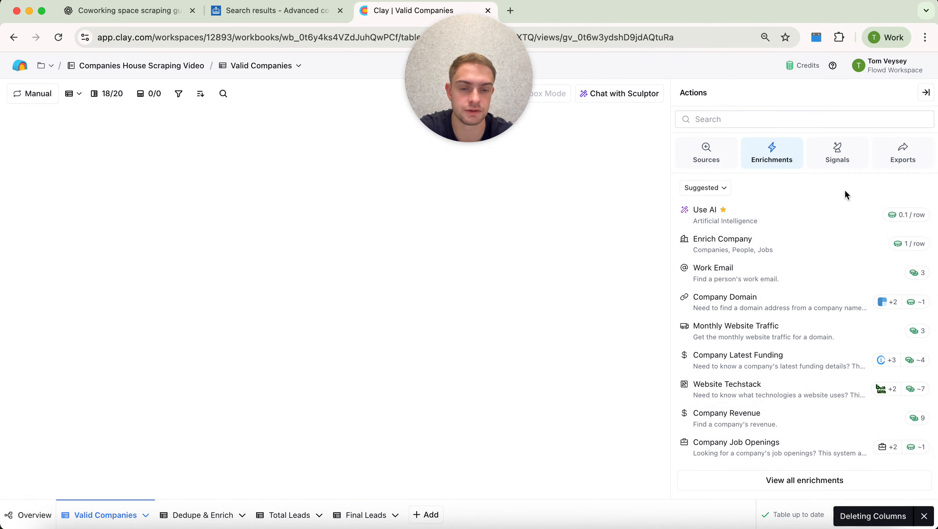
Import combined (2).csv into the current Valid Companies table with all columns mapped, saving without running the rows.
left_click(696, 165)
left_click(748, 263)
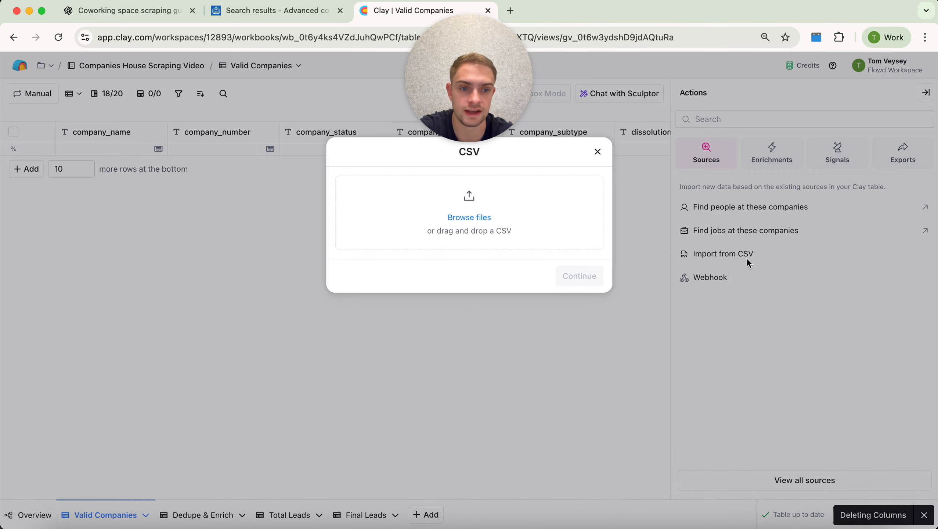
left_click(470, 214)
double_click(423, 238)
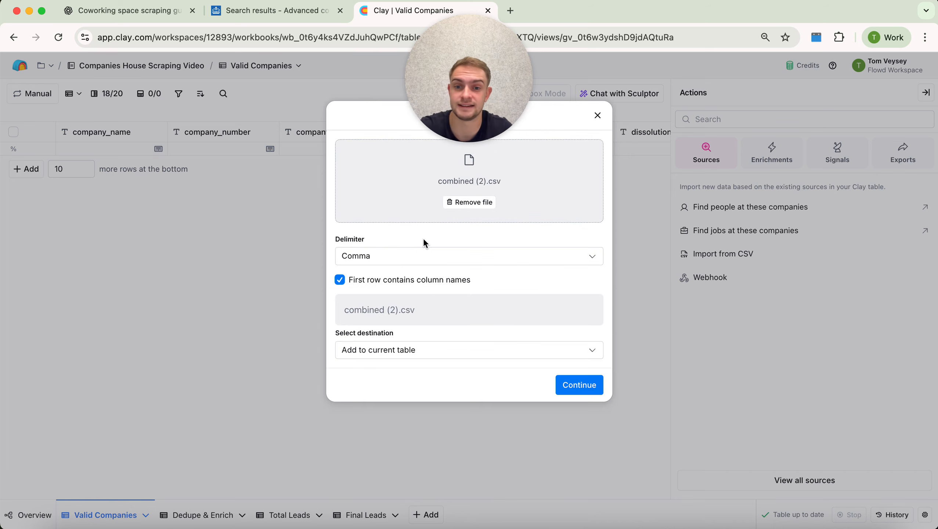
left_click(565, 383)
scroll(576, 426, "down", 2)
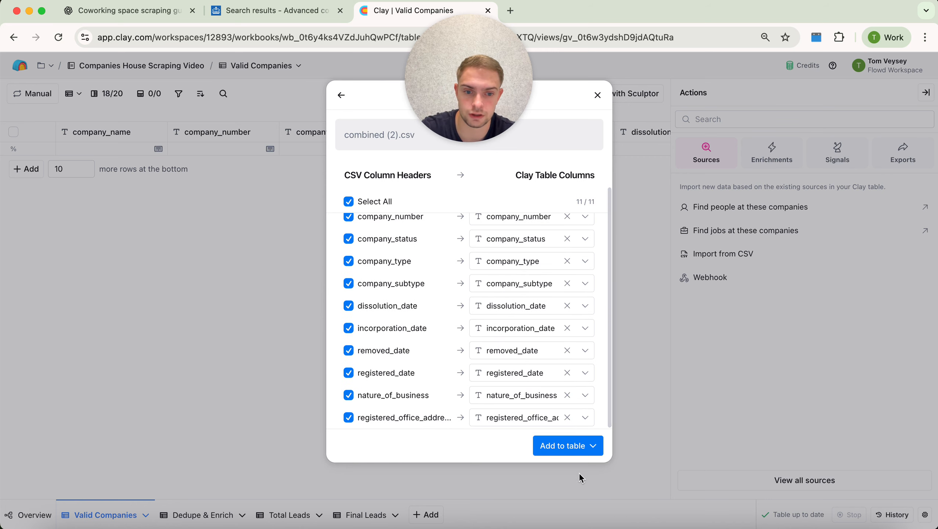
left_click(568, 446)
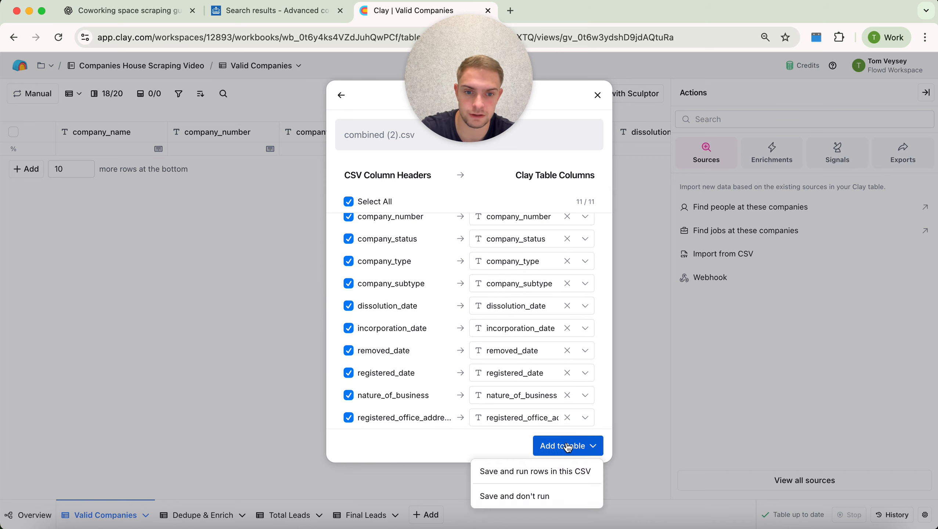
left_click(561, 496)
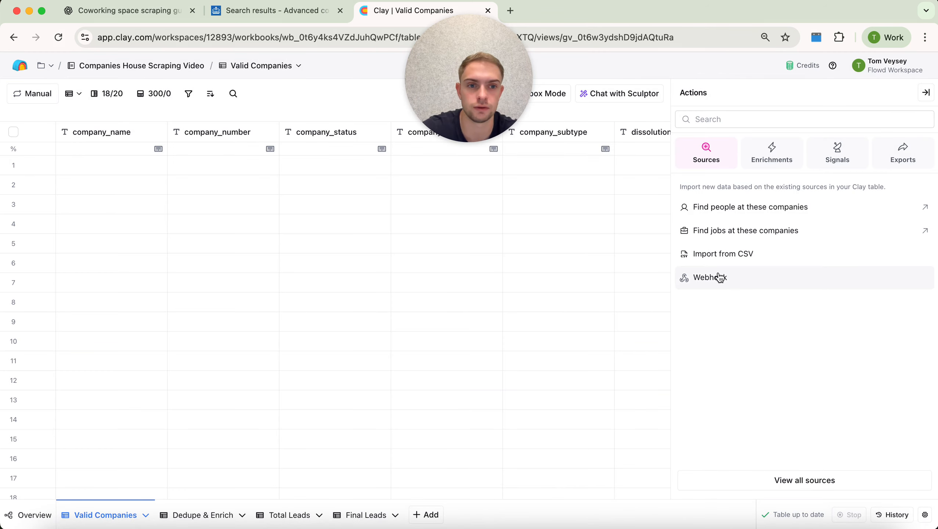
left_click(927, 93)
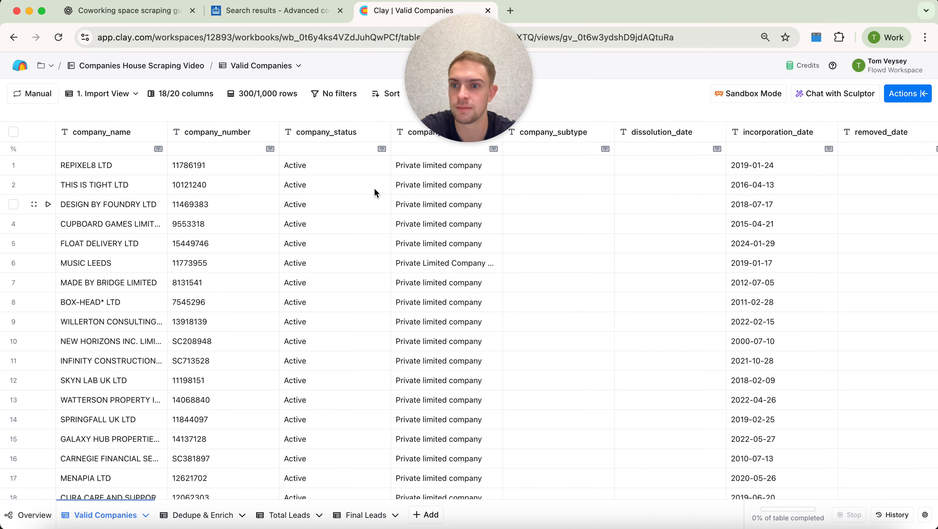
Examine the imported rows' company numbers, nature of business codes and registered office addresses.
scroll(112, 465, "down", 2)
left_click(224, 222)
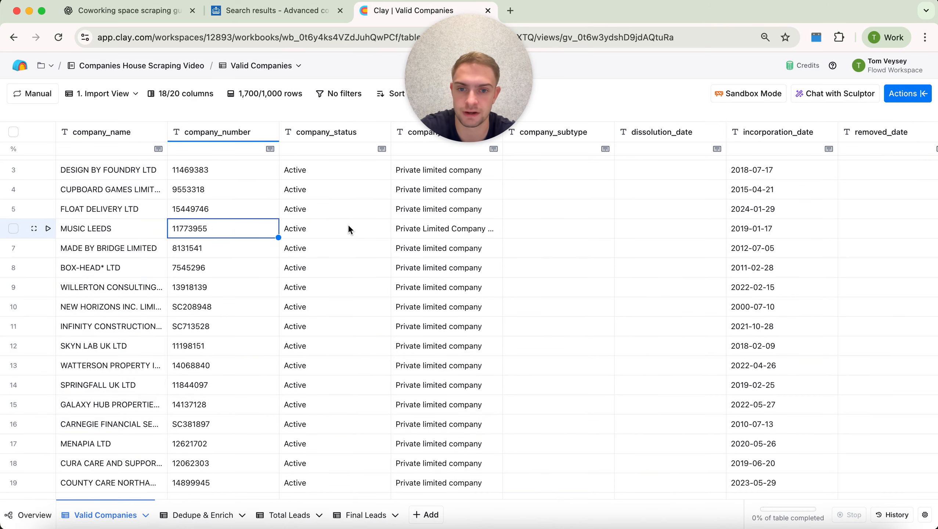
scroll(437, 217, "right", 10)
left_click(509, 213)
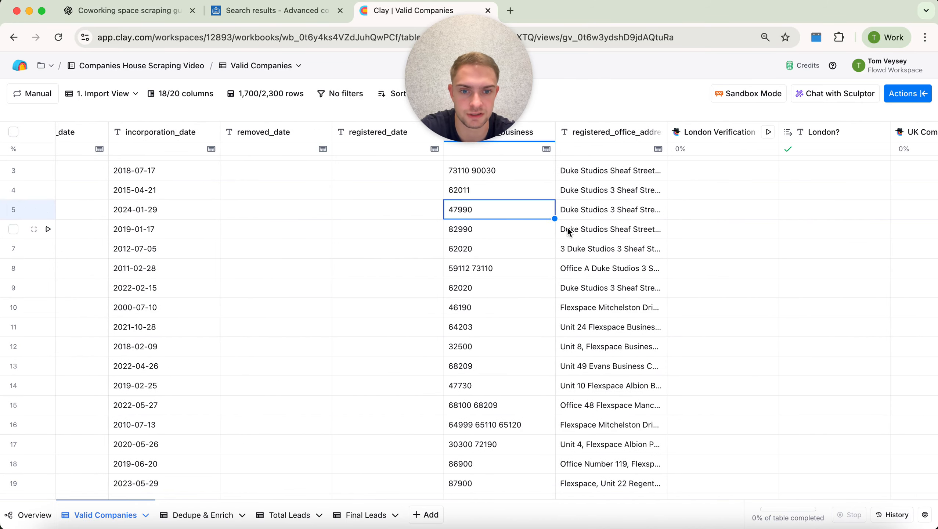
double_click(568, 230)
left_click(574, 302)
scroll(575, 301, "left", 15)
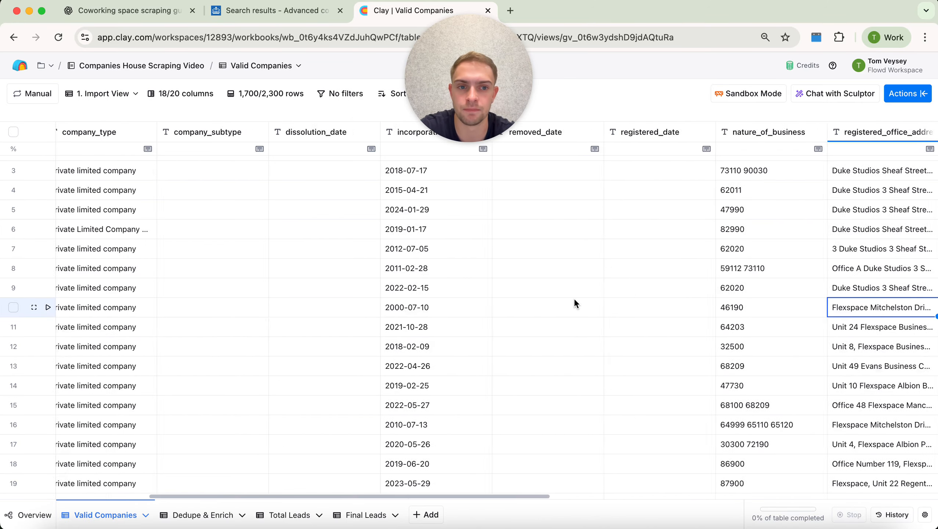
Switch to the 2. London Check view and run the London Verification column for 700 rows.
left_click(121, 94)
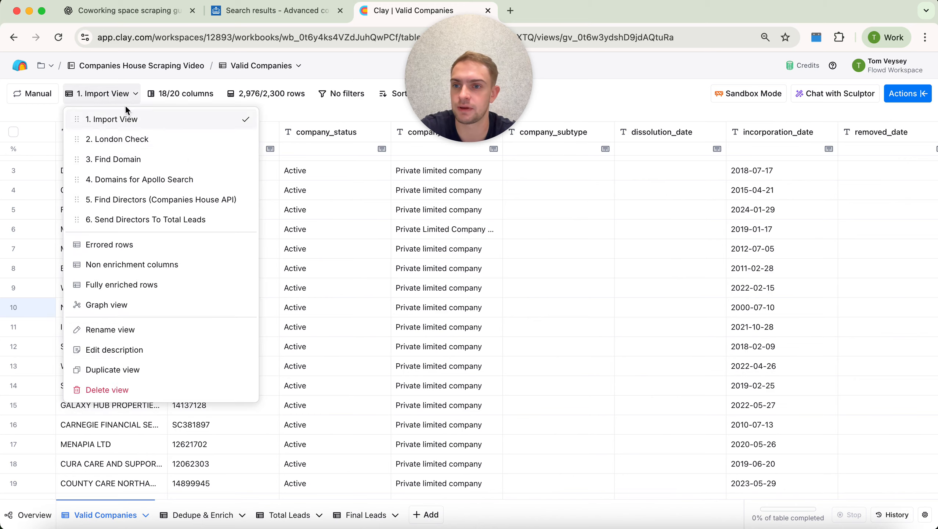
left_click(124, 146)
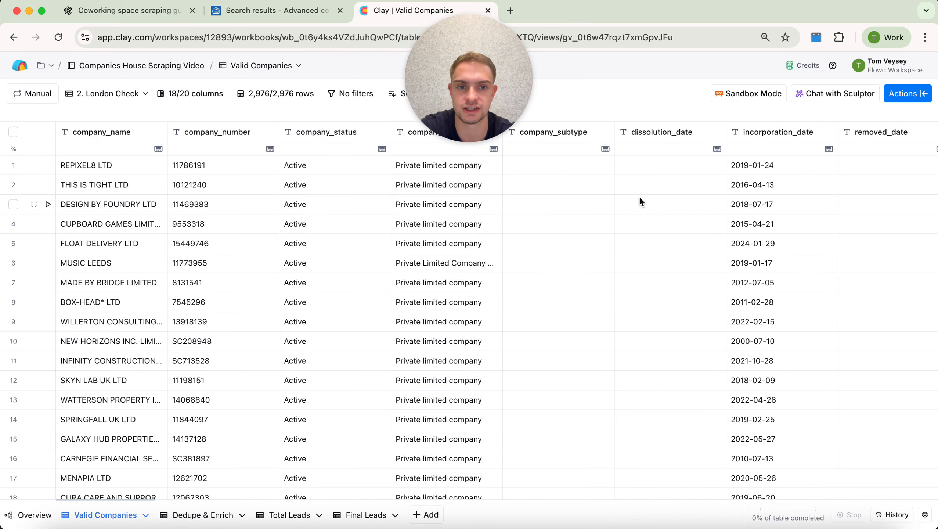
scroll(282, 193, "right", 10)
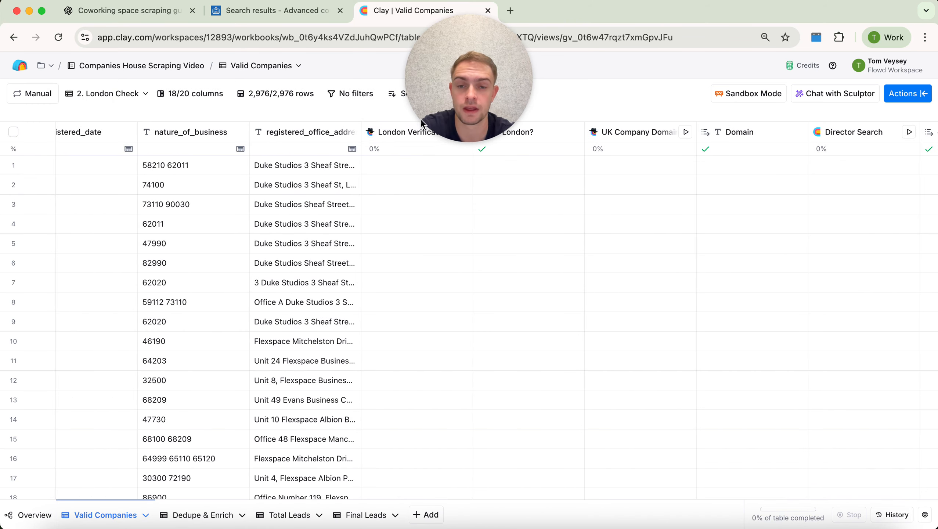
left_click(399, 135)
mouse_move(440, 329)
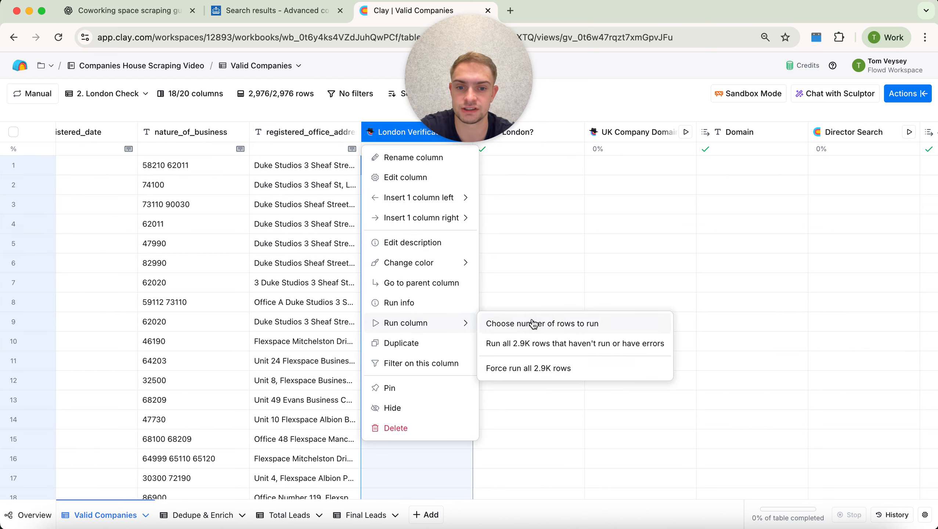
left_click(509, 325)
double_click(413, 220)
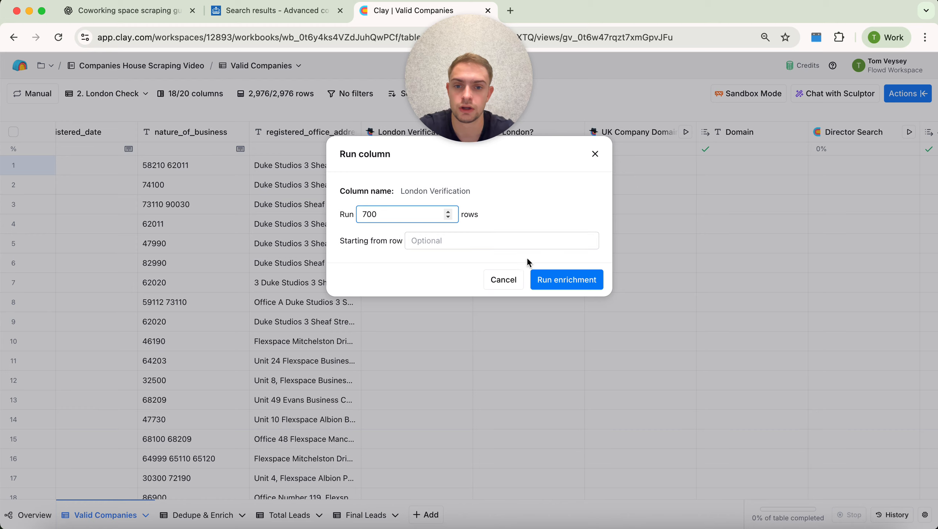
left_click(546, 279)
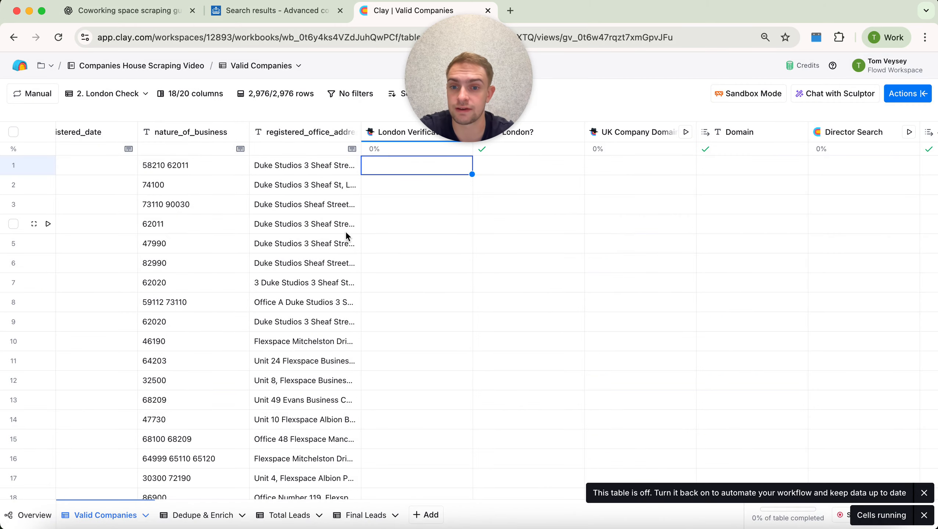
Open the full registered office address of the company in row 11.
scroll(343, 380, "down", 3)
scroll(343, 380, "up", 3)
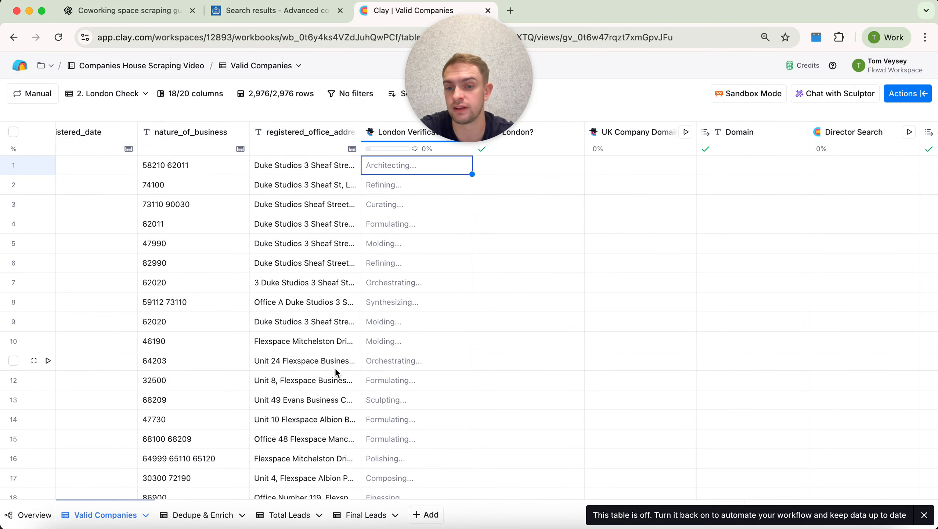
double_click(333, 363)
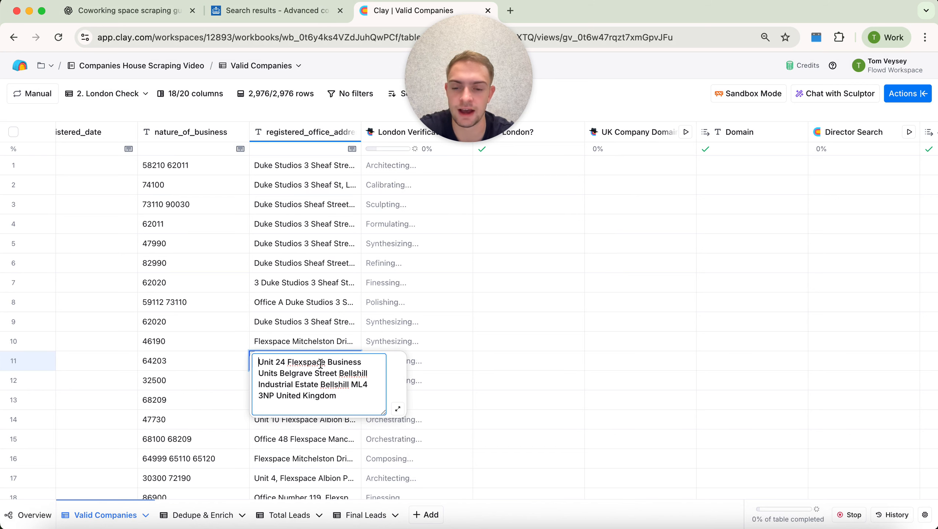
Switch to the Companies House advanced search and retype the ending of "the trampery london" in the registered office address filter.
left_click(327, 340)
left_click(292, 14)
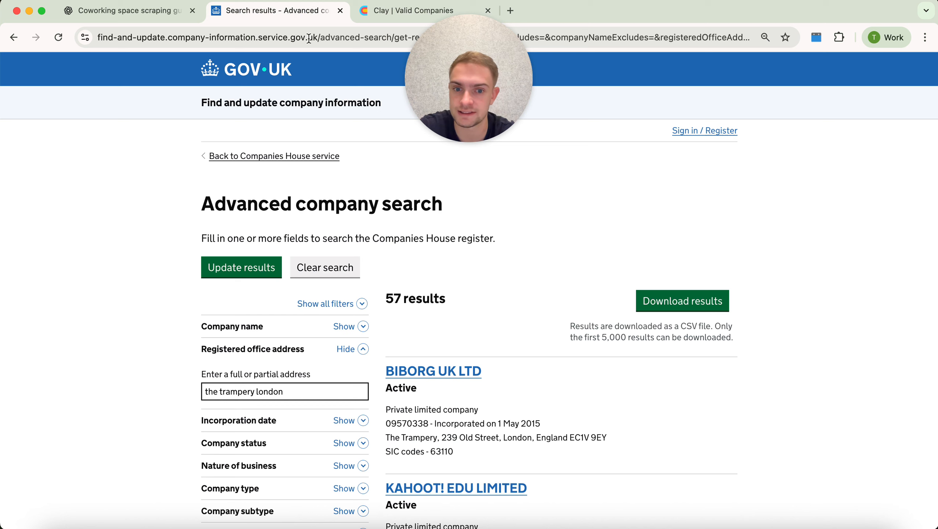
double_click(266, 394)
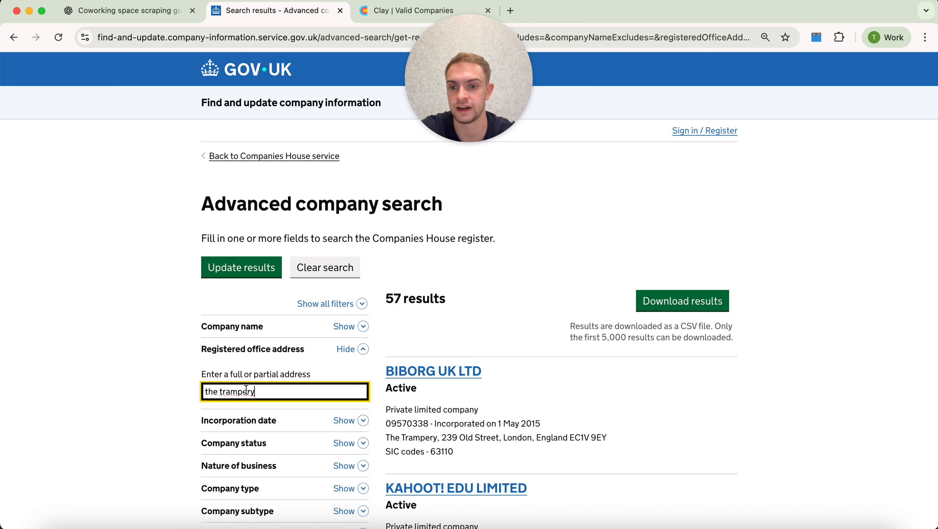
left_click(283, 396)
type(",")
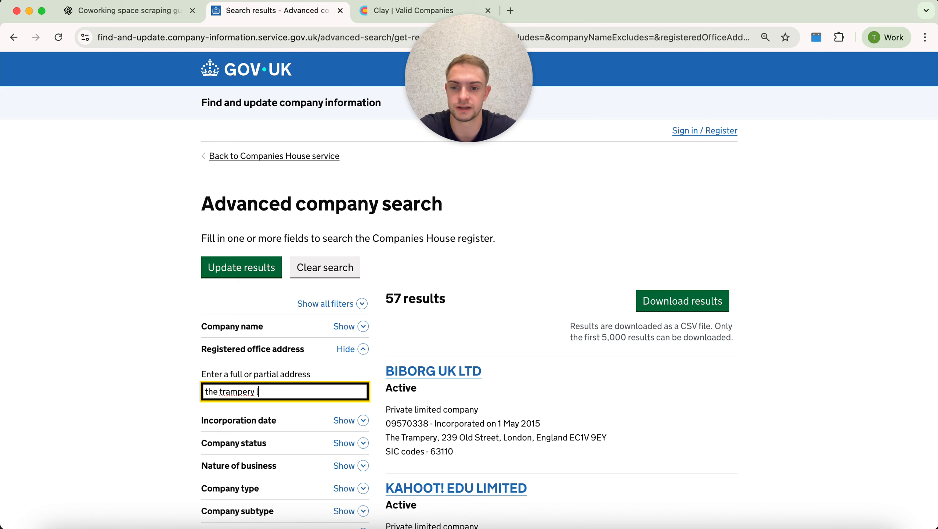
Return to the Valid Companies table in Clay and examine the London Verification results alongside the registered office addresses.
left_click(394, 17)
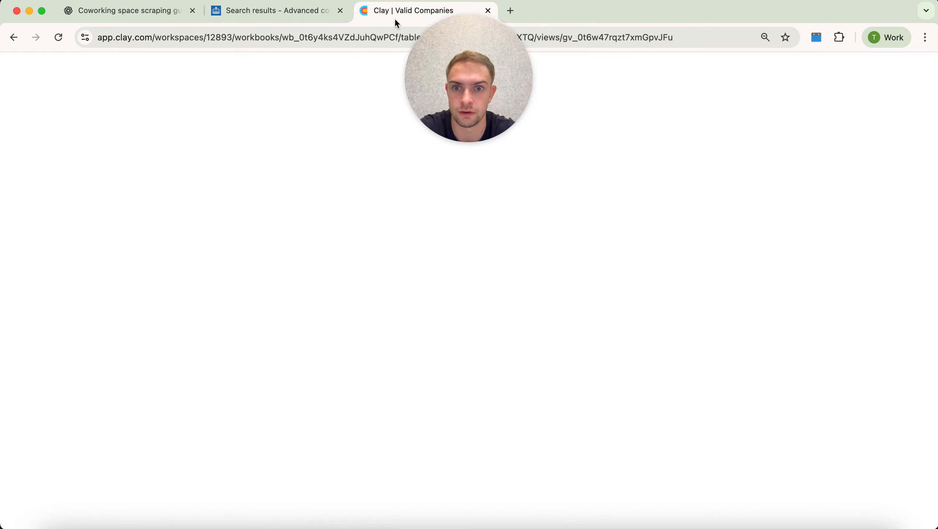
scroll(342, 334, "down", 1)
scroll(342, 334, "down", 20)
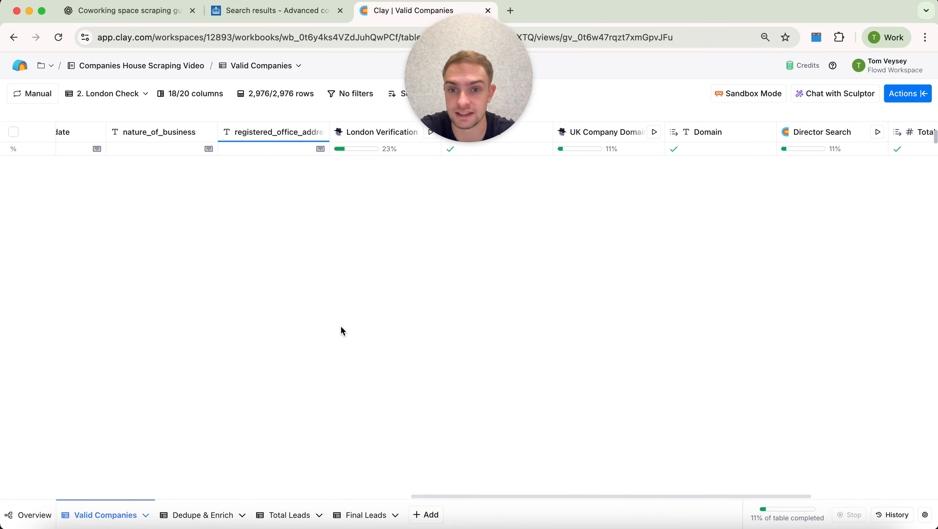
scroll(574, 321, "down", 15)
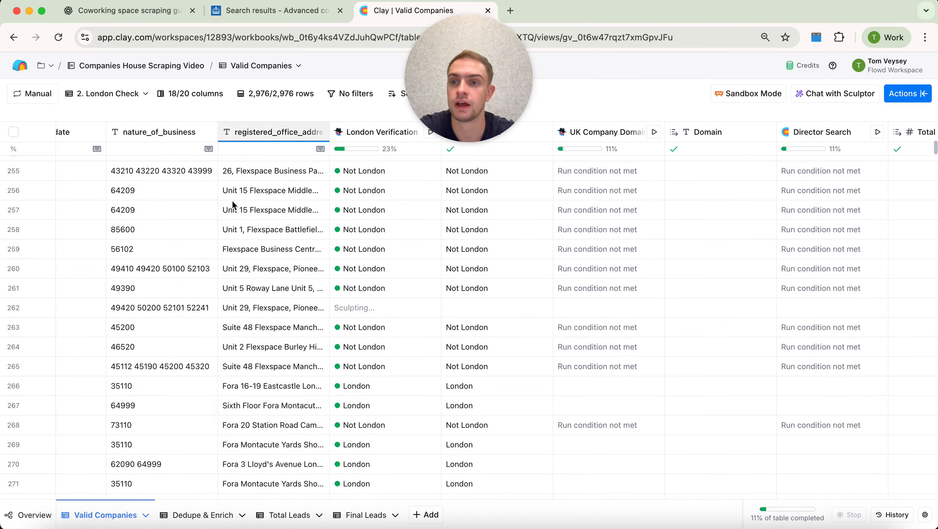
scroll(401, 348, "down", 8)
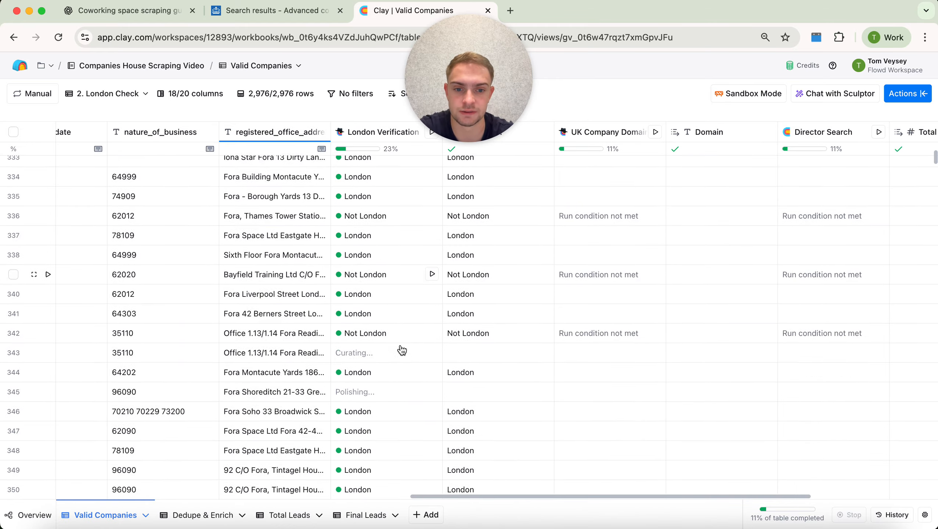
Switch to the 3. Find Domain view and run the UK Company Domain column for the companies in it.
left_click(117, 97)
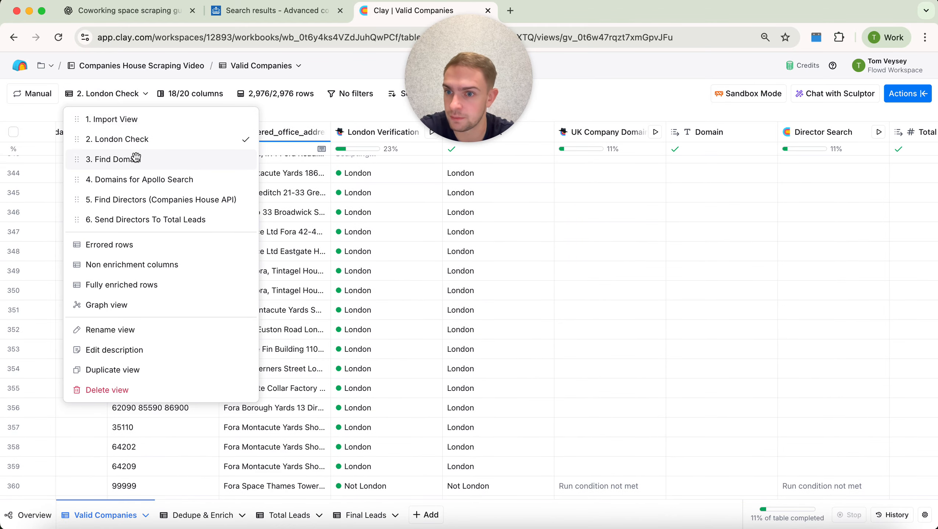
left_click(132, 158)
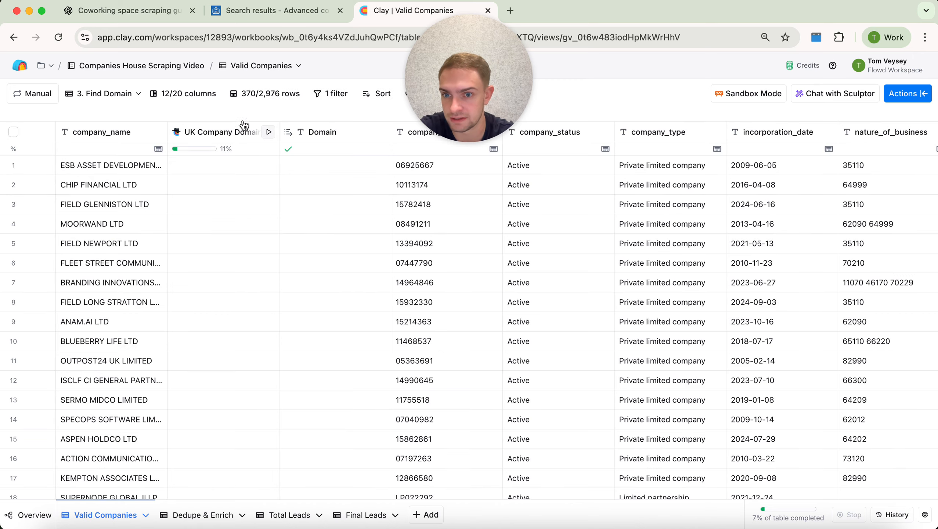
left_click(330, 94)
left_click(381, 210)
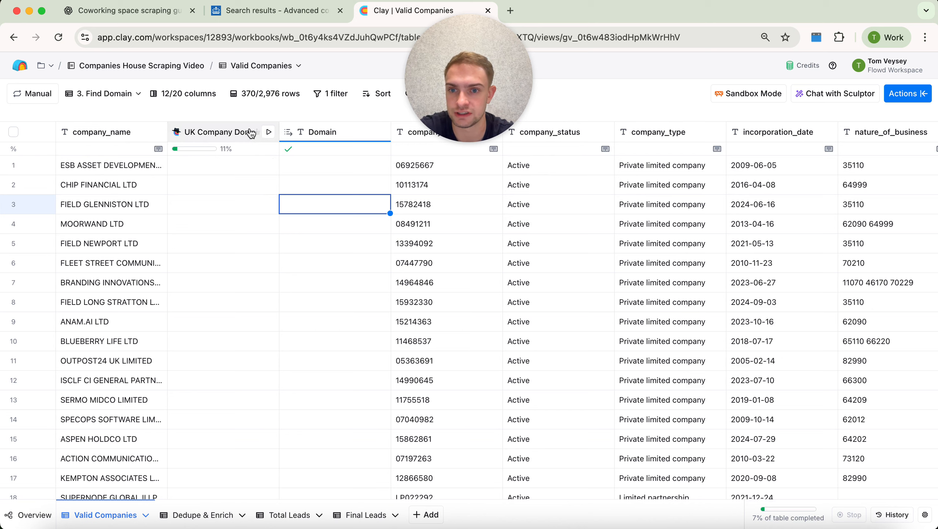
left_click(237, 132)
mouse_move(237, 303)
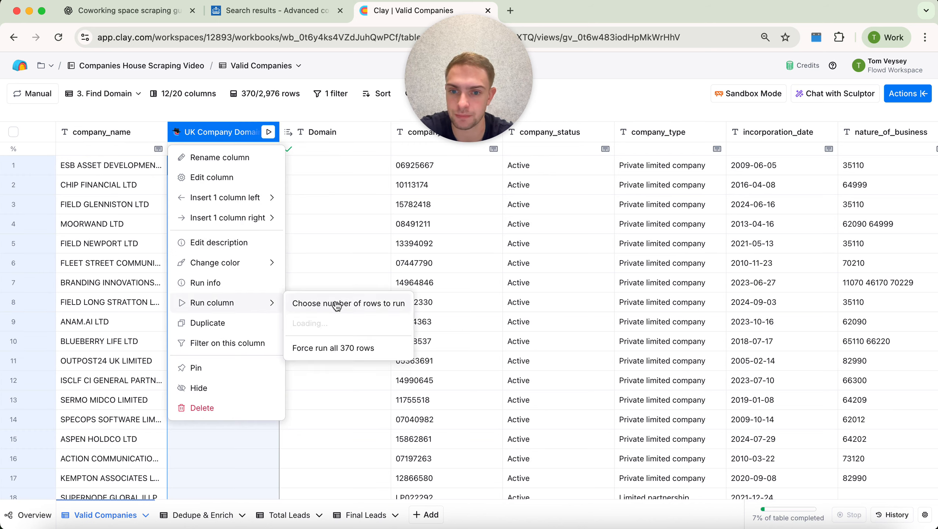
left_click(337, 321)
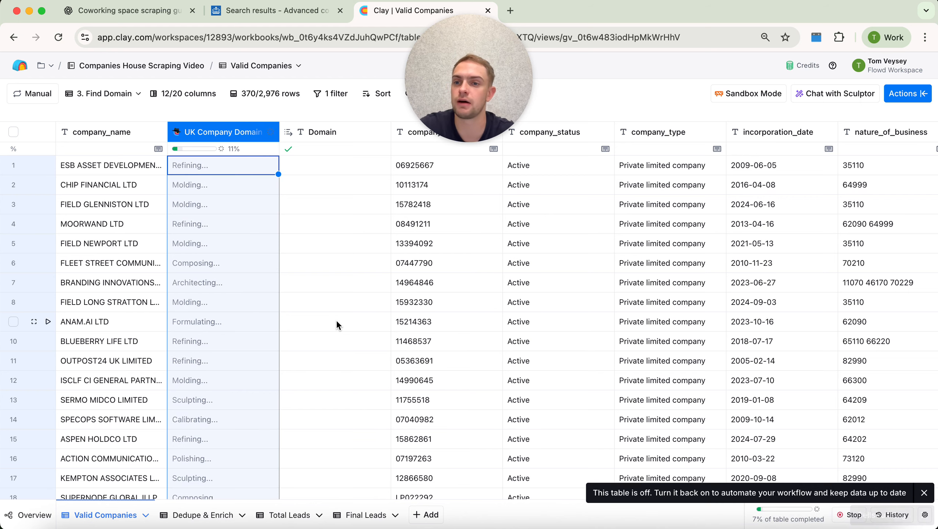
Check the 4. Domains for Apollo Search view, and return to the 3. Find Domain view to review the domain lookups.
left_click(98, 105)
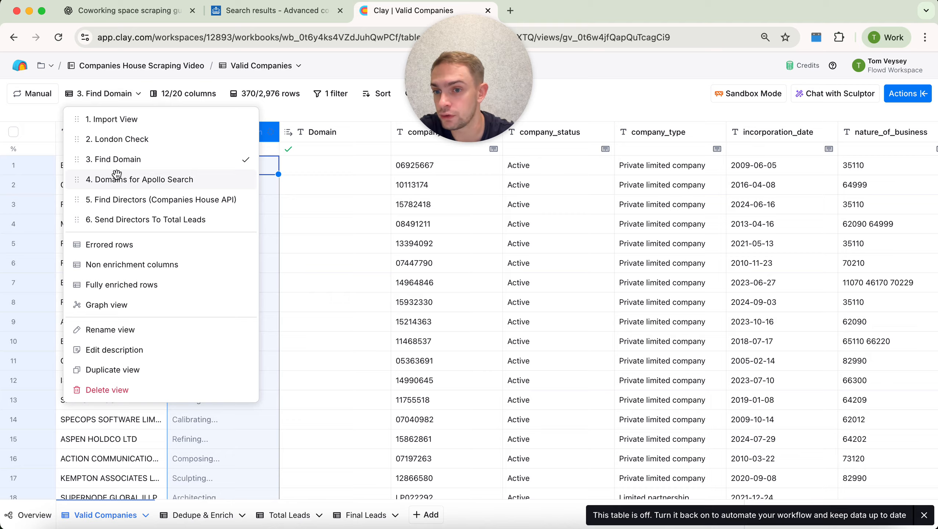
left_click(118, 177)
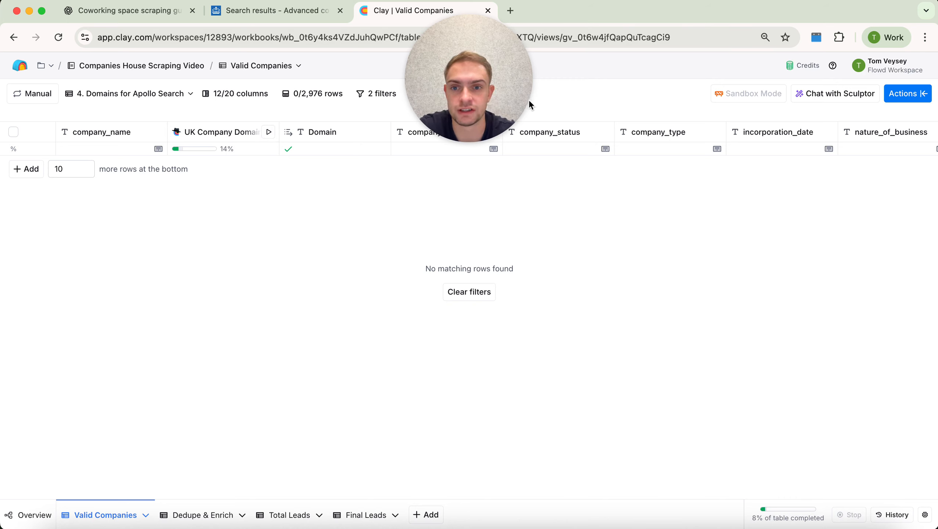
left_click(168, 93)
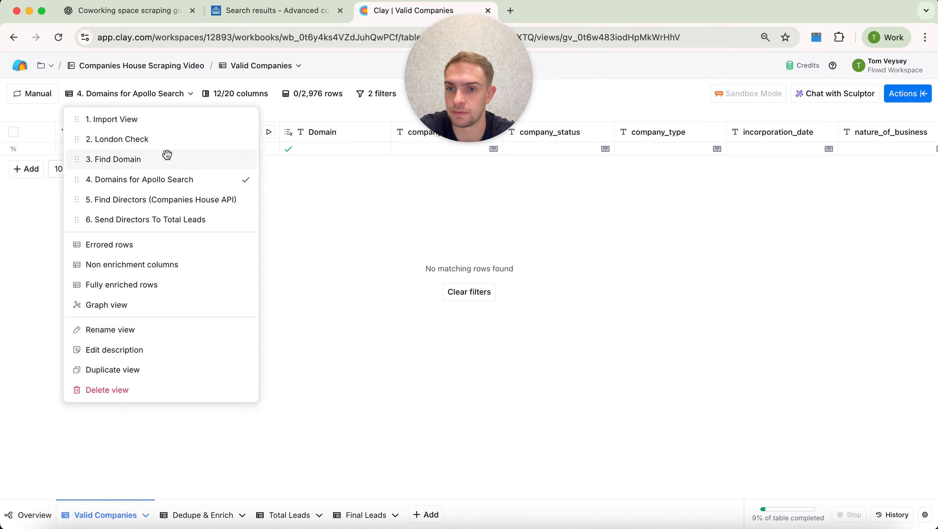
left_click(168, 159)
scroll(310, 237, "down", 6)
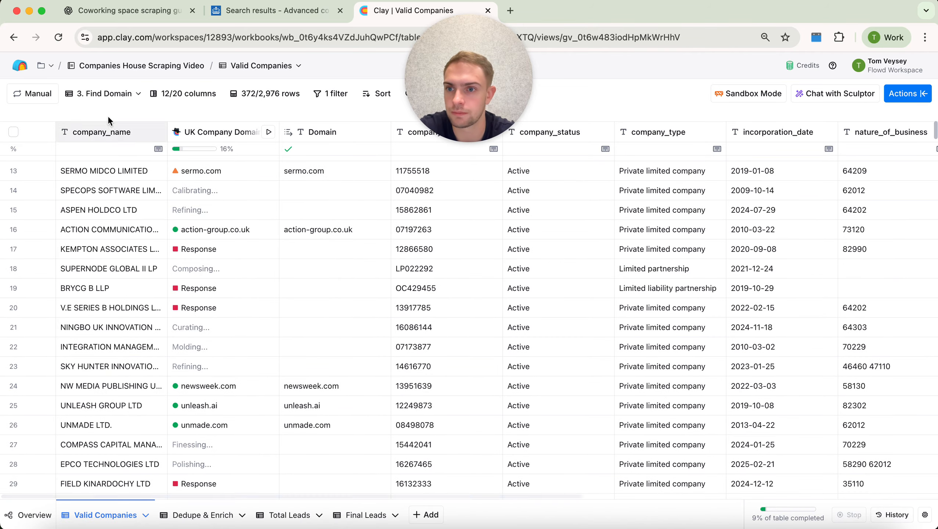
Reopen the 4. Domains for Apollo Search view and examine the domains found for each company.
left_click(104, 94)
left_click(138, 179)
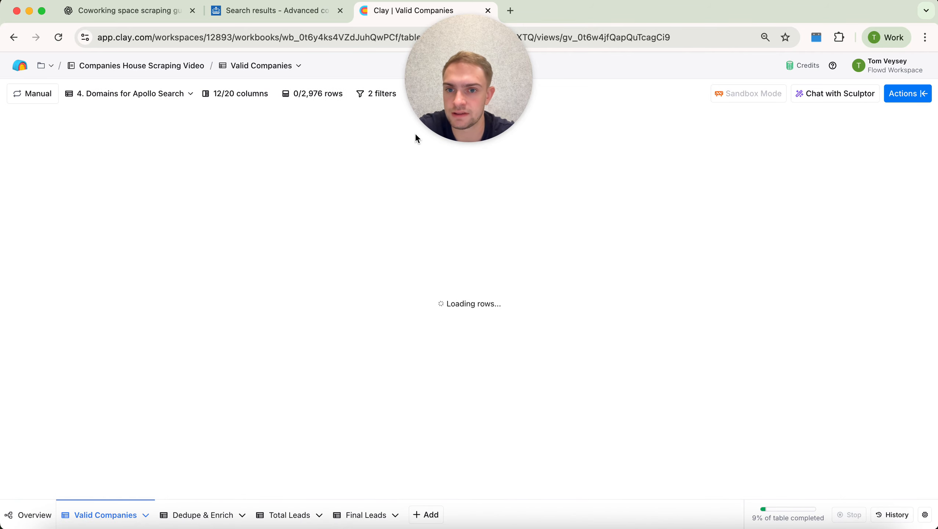
scroll(336, 238, "down", 3)
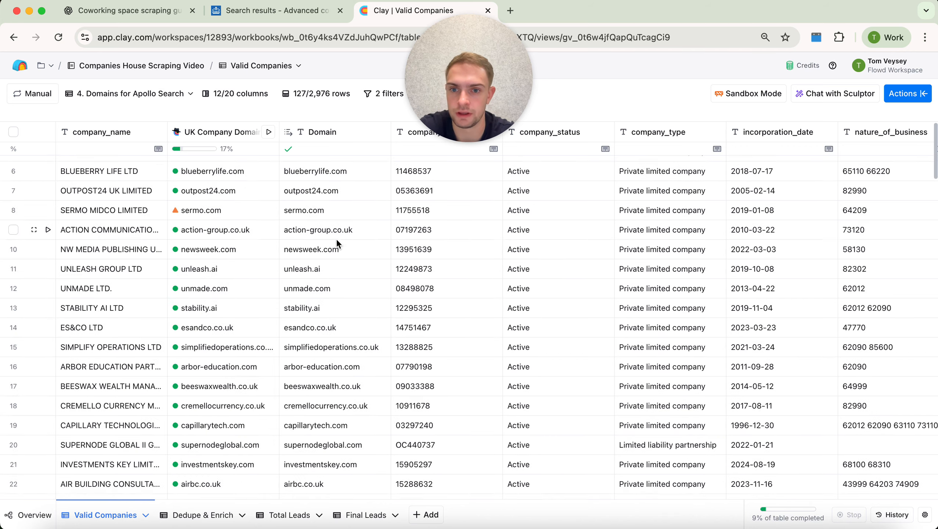
scroll(337, 238, "up", 3)
scroll(336, 238, "right", 2)
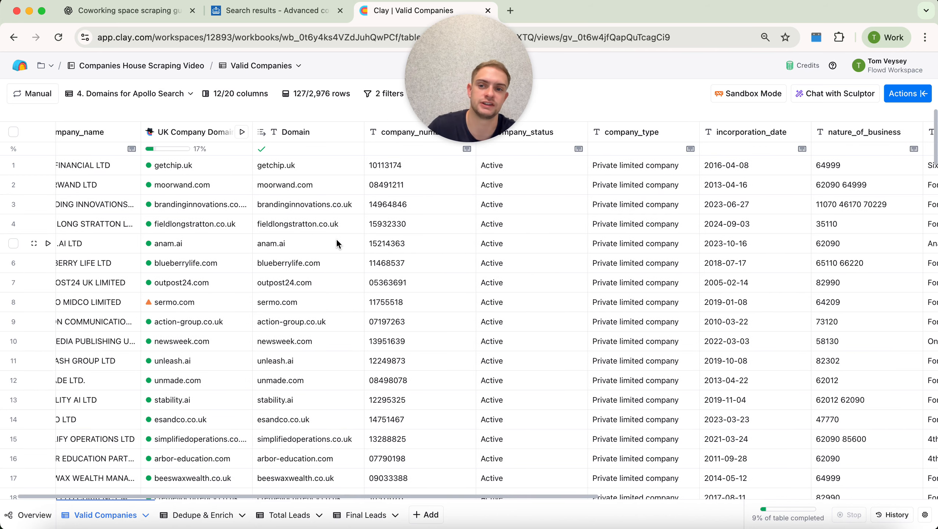
Switch to the 5. Find Directors (Companies House API) view and open the Director Search column's configuration.
left_click(175, 93)
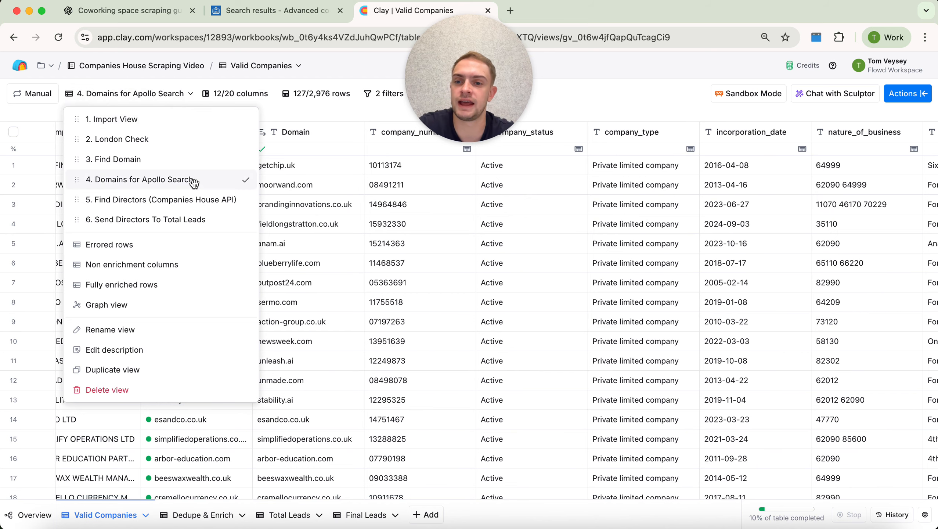
left_click(203, 199)
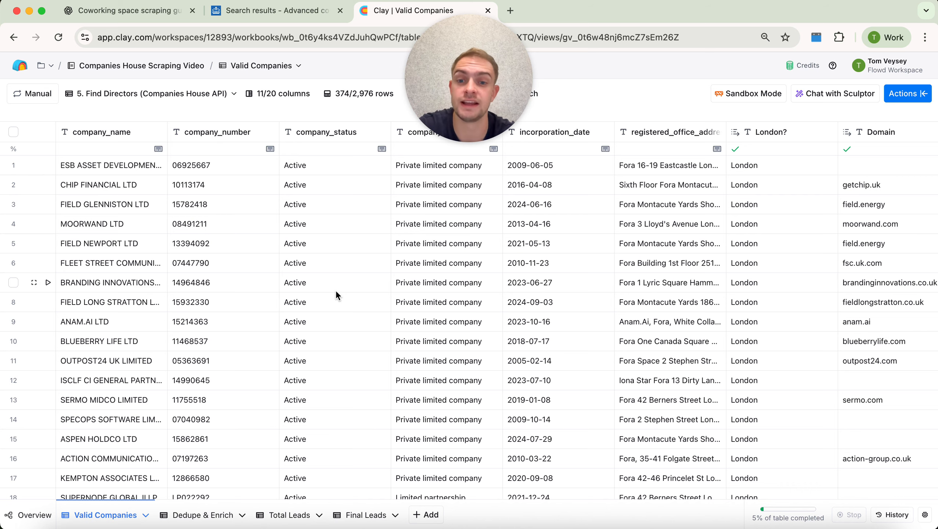
scroll(490, 339, "right", 10)
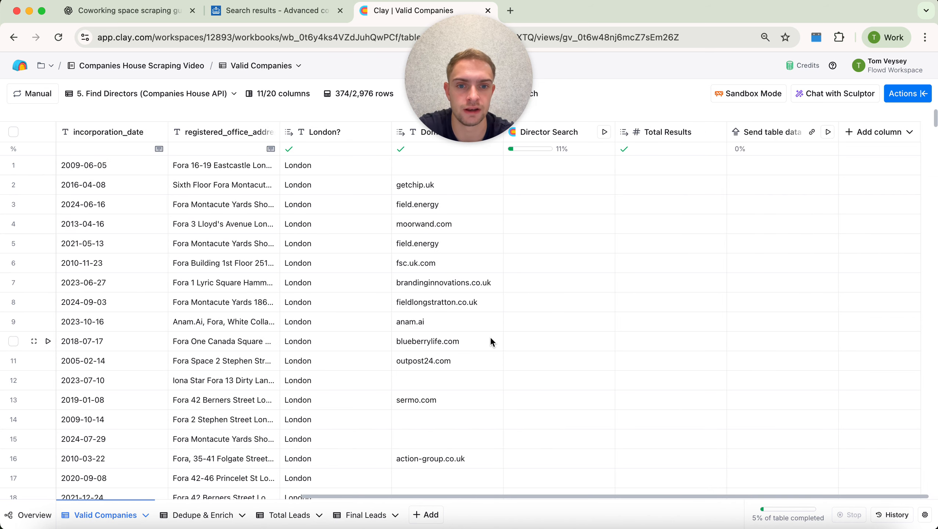
left_click(543, 133)
left_click(548, 176)
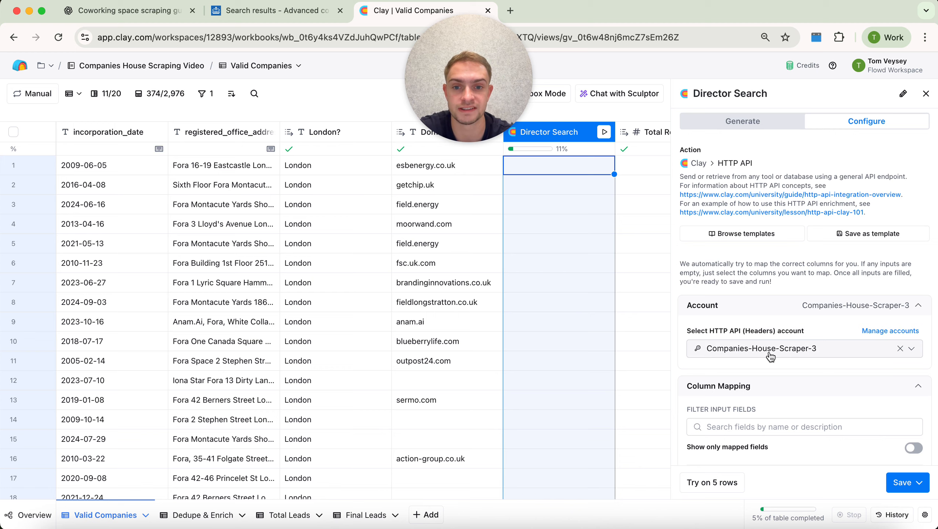
Examine Director Search's HTTP API account, endpoint, query parameters and run condition, and close its configuration.
scroll(789, 362, "down", 3)
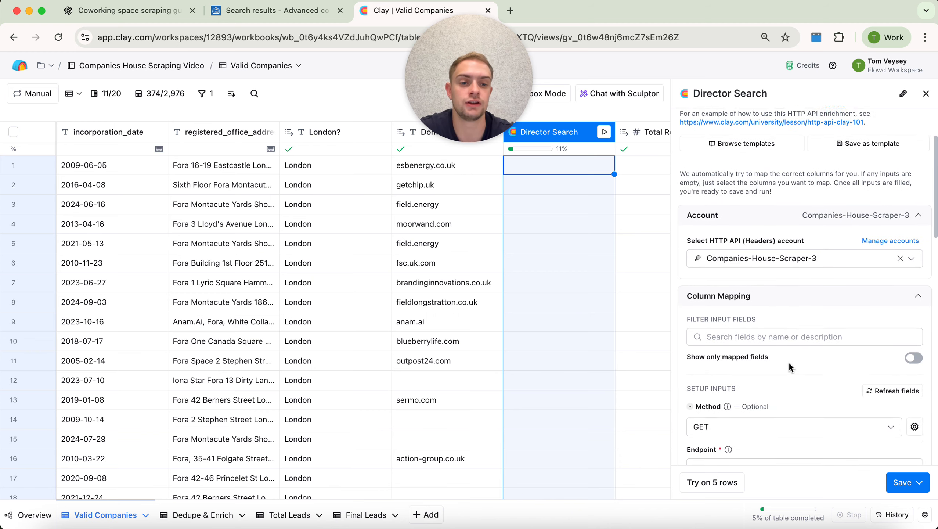
scroll(789, 363, "down", 4)
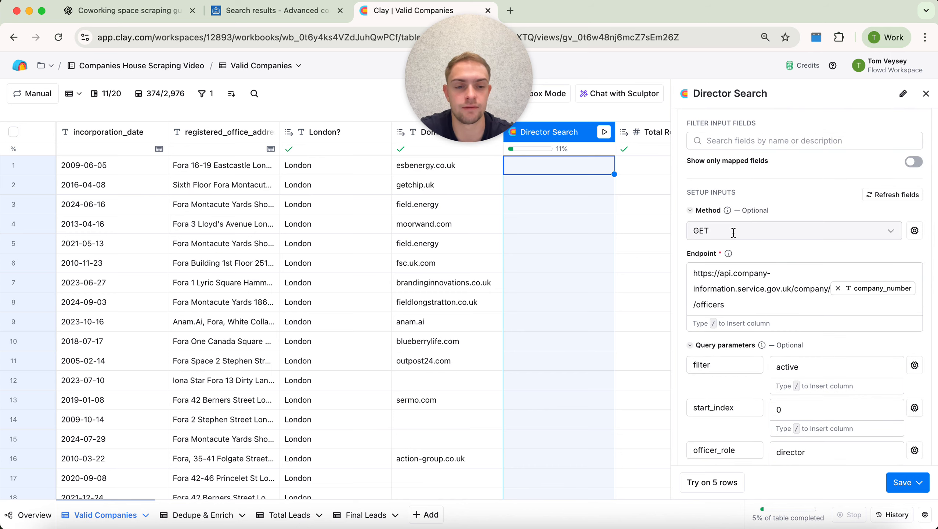
triple_click(798, 299)
left_click(797, 298)
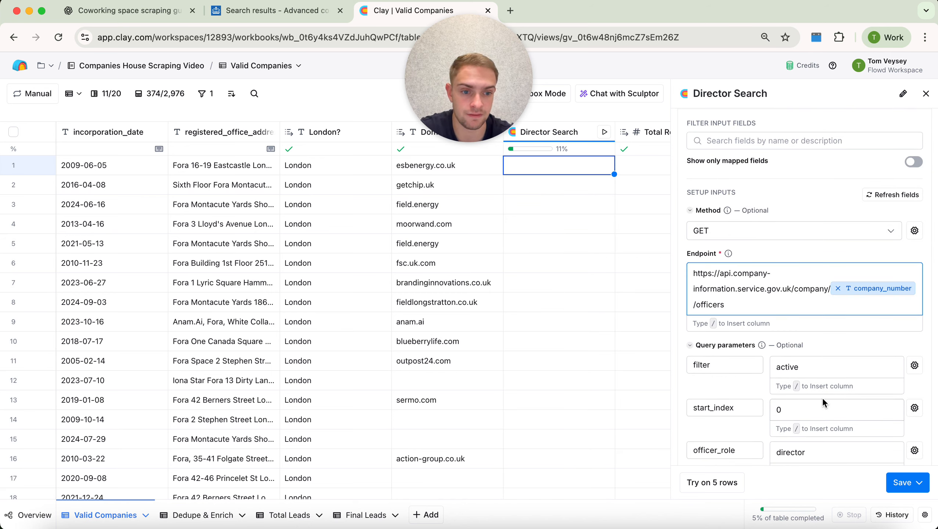
scroll(822, 371, "down", 5)
left_click(816, 324)
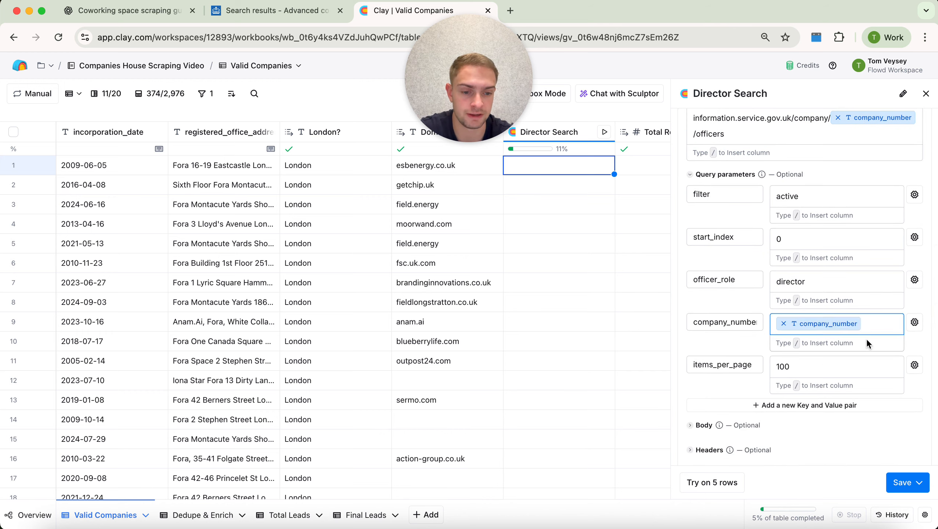
scroll(824, 326, "down", 10)
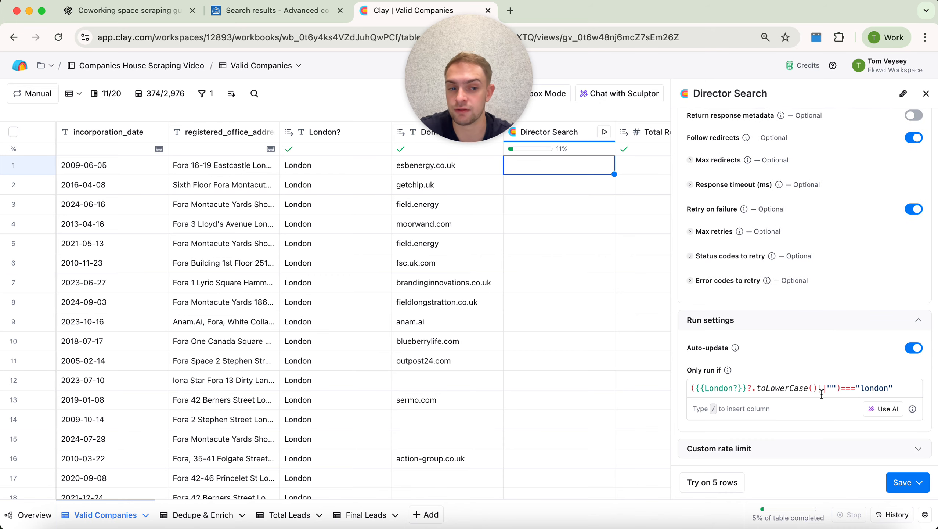
triple_click(823, 394)
left_click(822, 395)
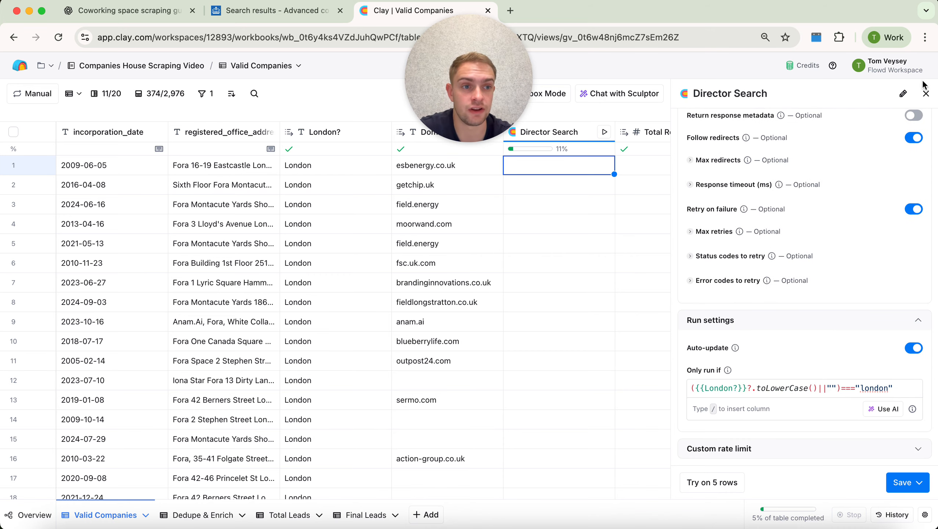
left_click(925, 95)
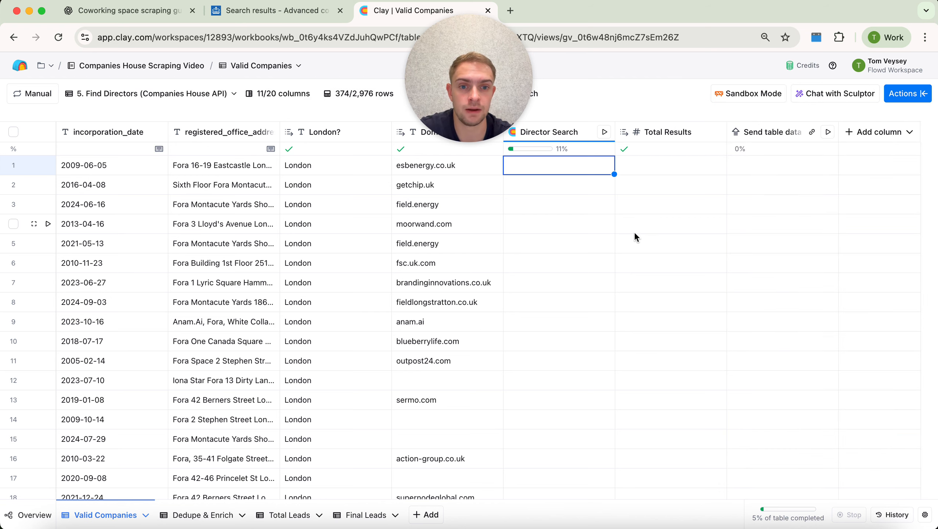
Run the Director Search column for the London companies and review the Total Results values per company.
left_click(605, 133)
left_click(632, 177)
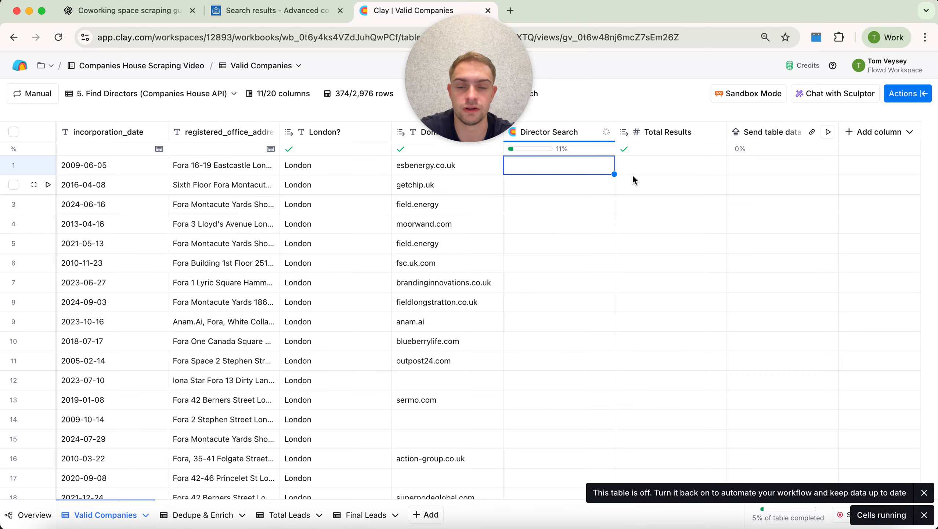
scroll(597, 210, "down", 10)
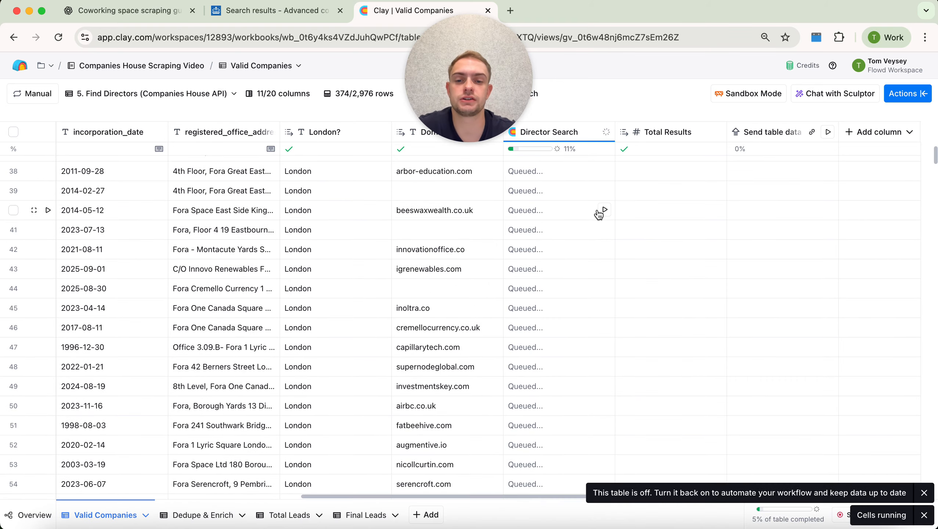
scroll(583, 147, "up", 12)
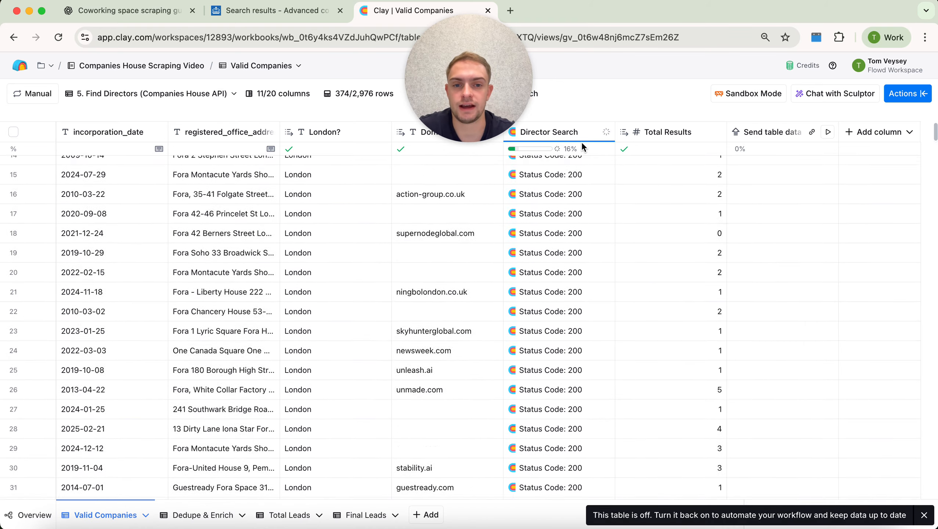
scroll(583, 147, "up", 6)
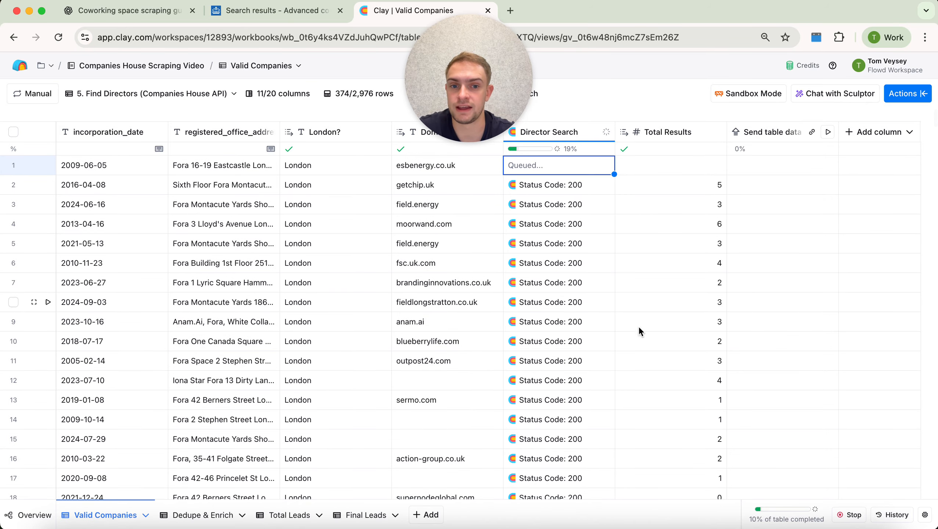
left_click(696, 182)
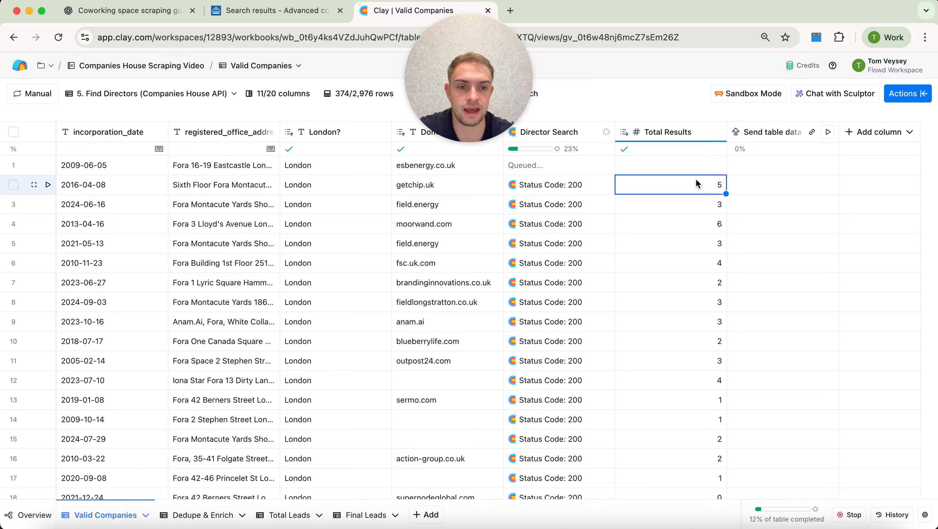
Compare the Total Results values of the third to sixth companies in the directors view.
left_click(698, 203)
left_click(699, 224)
left_click(701, 252)
left_click(704, 268)
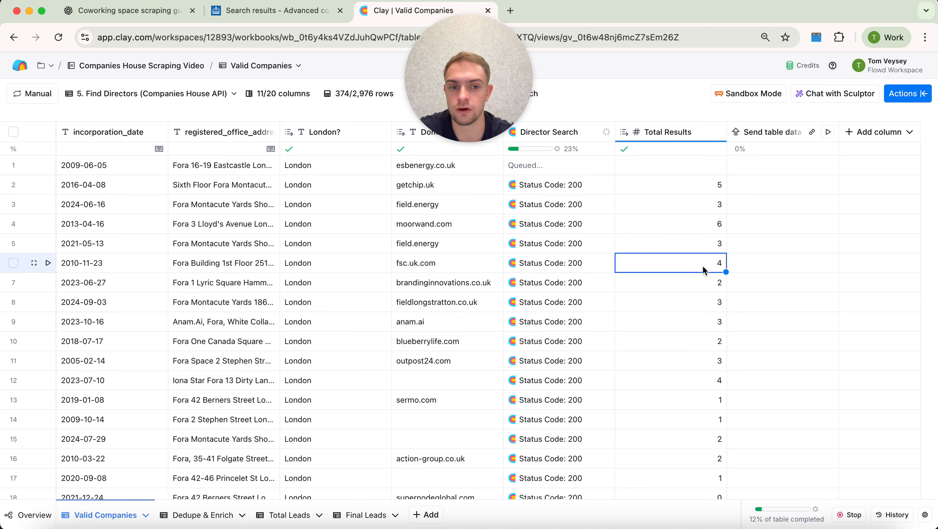
Open the fifth company's Director Search result, inspect the first two officer entries, and close the details.
left_click(593, 243)
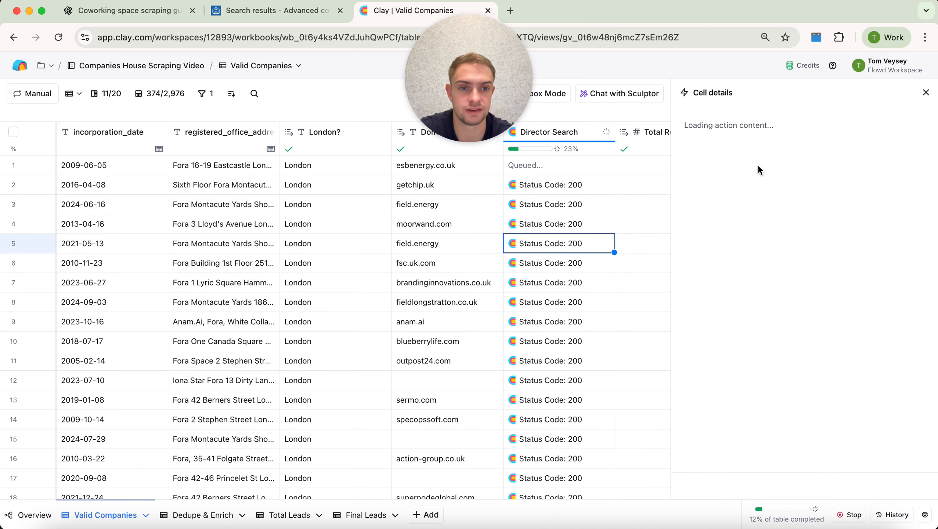
left_click(746, 183)
left_click(734, 218)
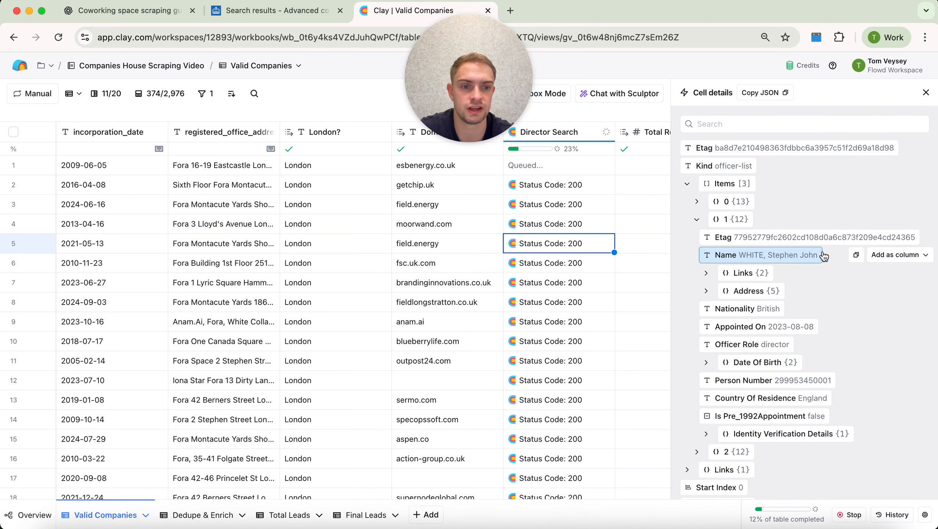
left_click(741, 205)
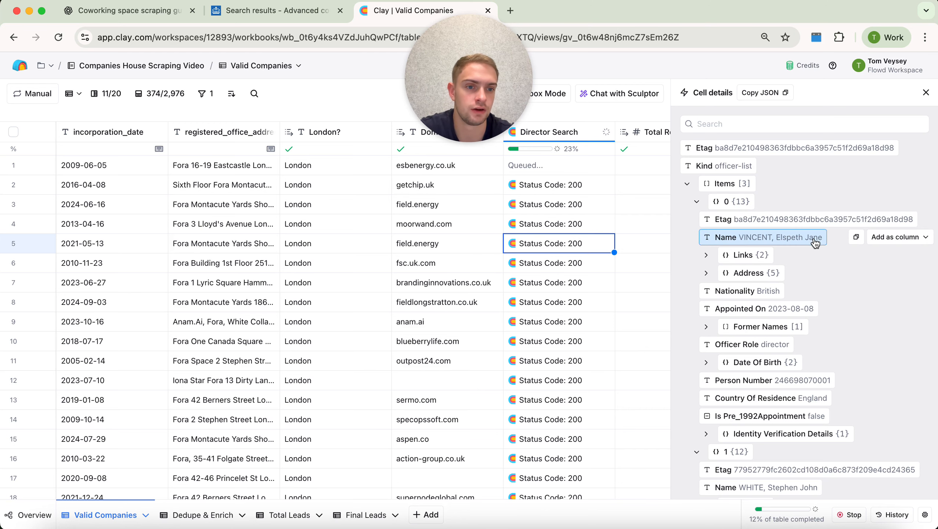
left_click(787, 202)
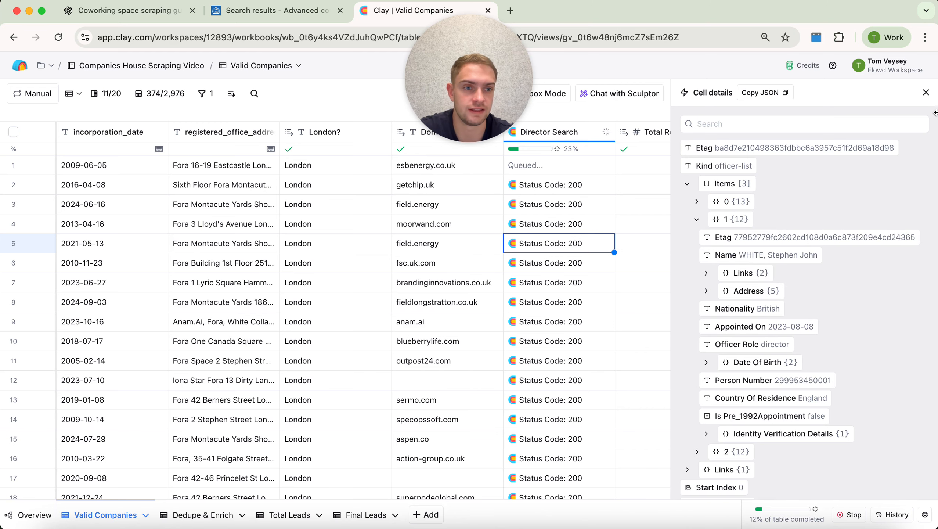
left_click(926, 93)
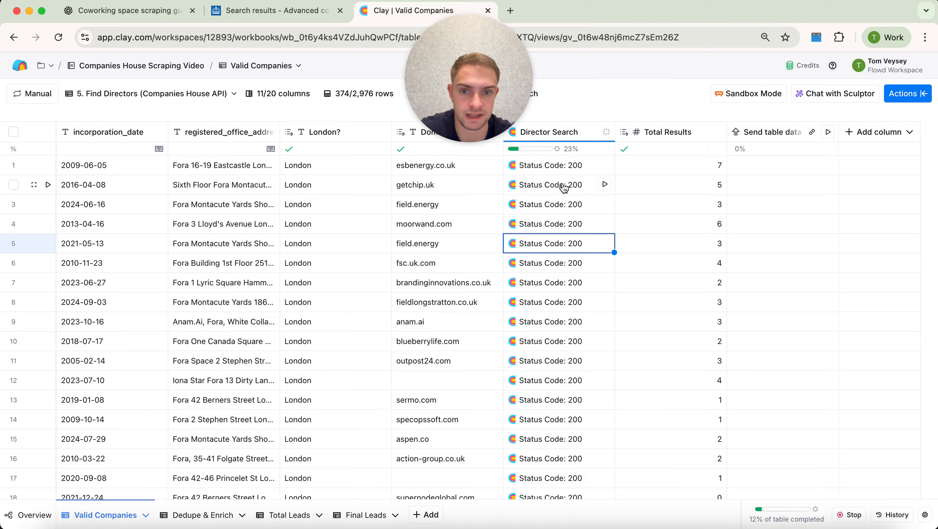
Look over the remaining Director Search rows and switch to the 6. Send Directors To Total Leads view.
scroll(563, 188, "down", 20)
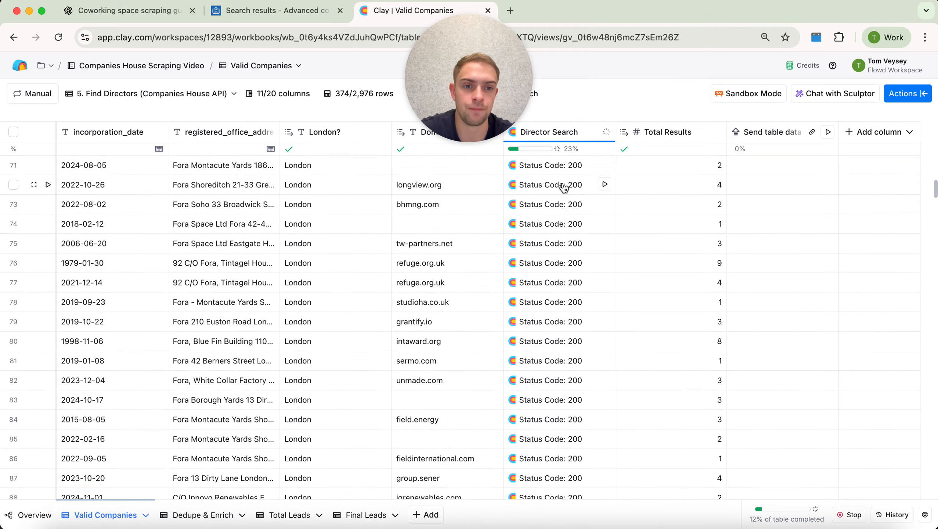
scroll(564, 188, "down", 20)
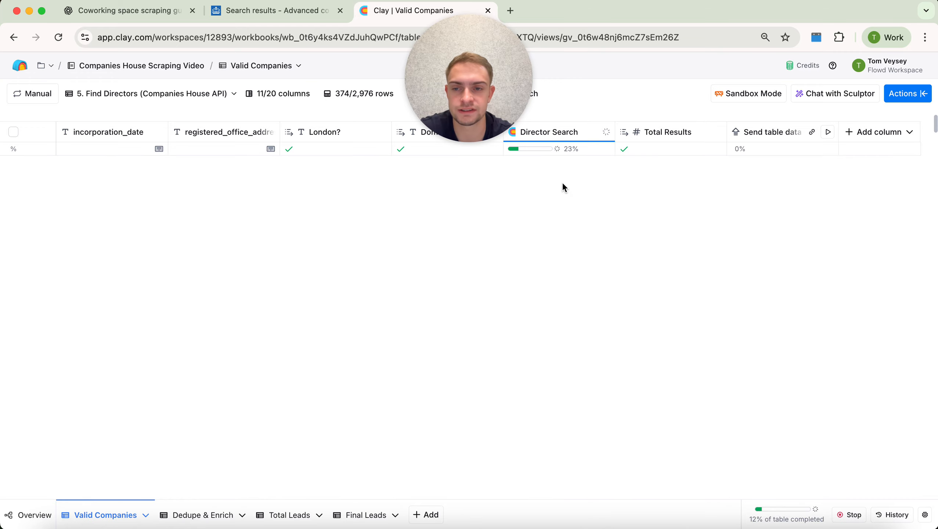
left_click(150, 94)
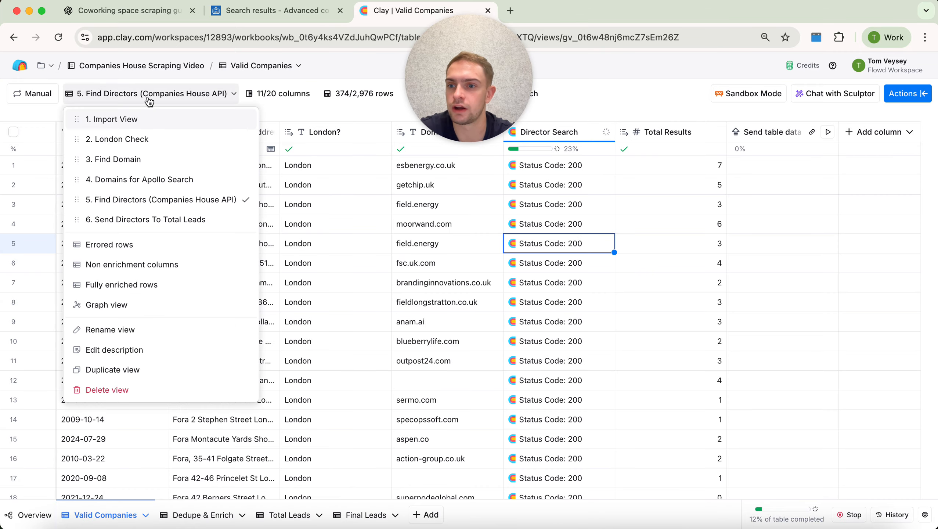
left_click(154, 218)
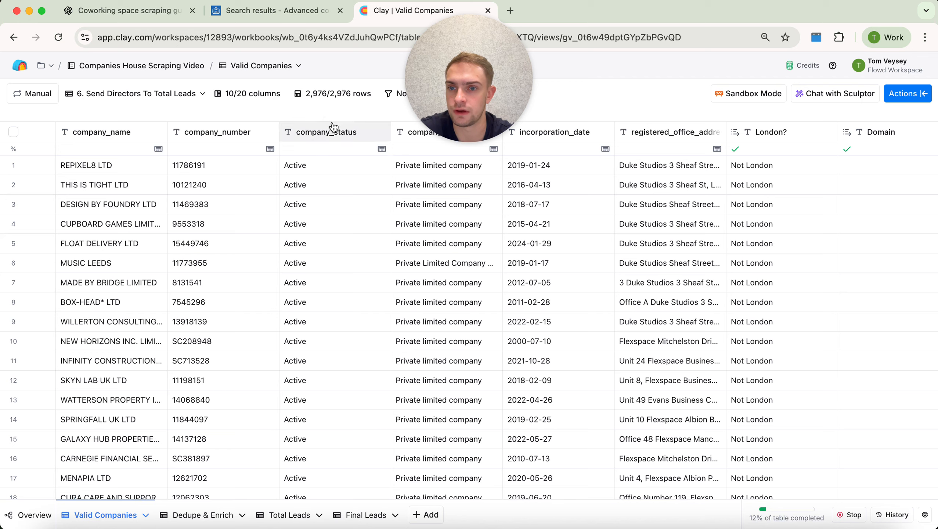
scroll(803, 237, "right", 5)
scroll(803, 231, "right", 1)
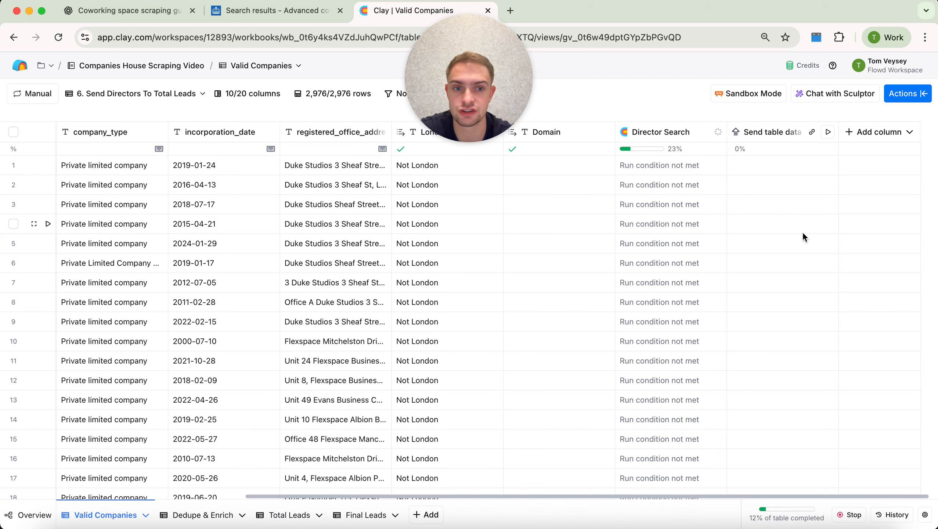
left_click(648, 134)
mouse_move(704, 322)
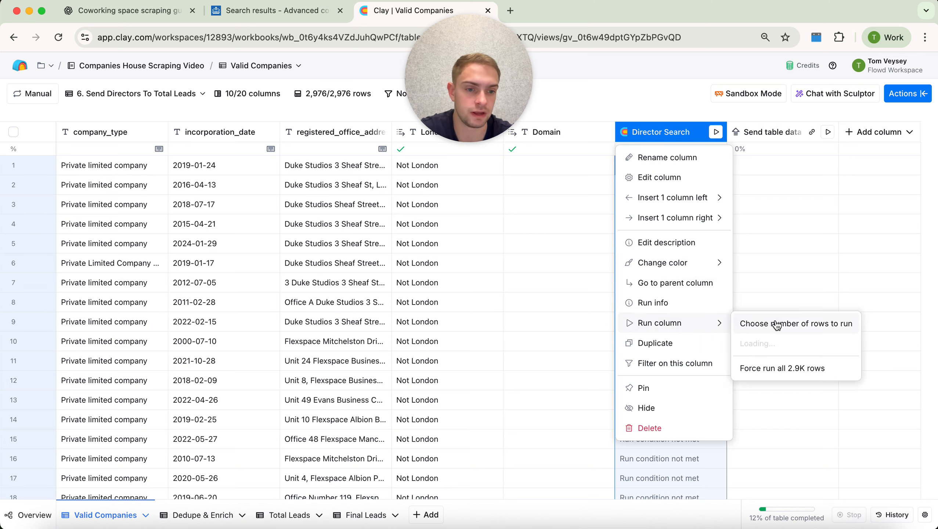
left_click(796, 344)
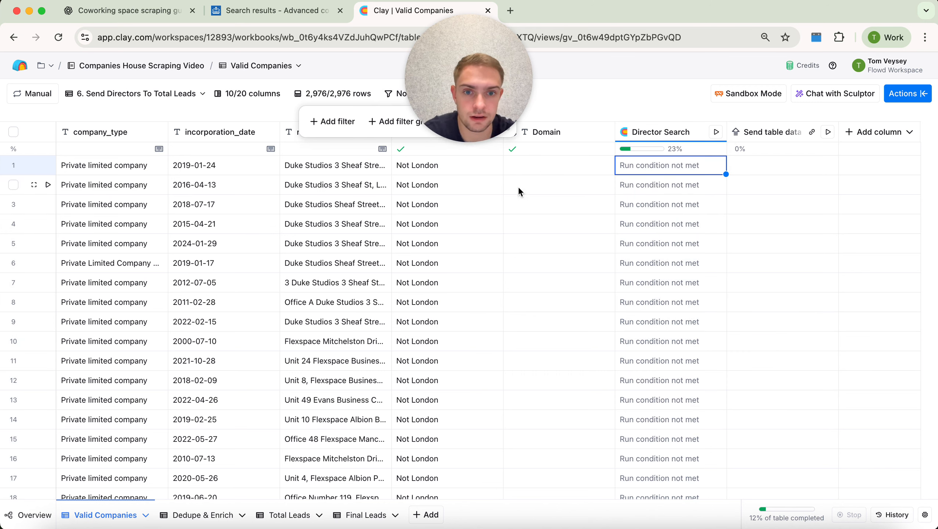
left_click(587, 102)
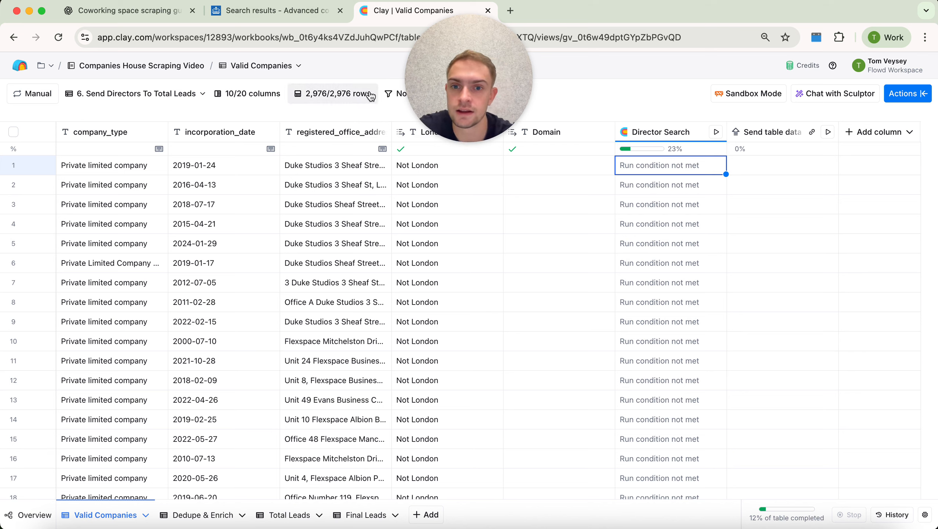
Filter the Send Directors To Total Leads view to rows where London? is equal to London.
left_click(395, 94)
left_click(332, 123)
left_click(308, 123)
type("londo")
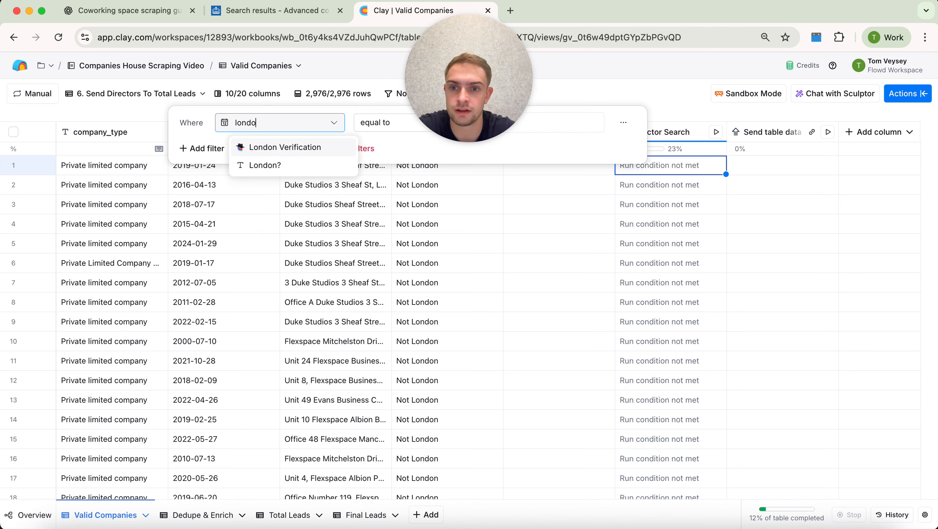
left_click(311, 164)
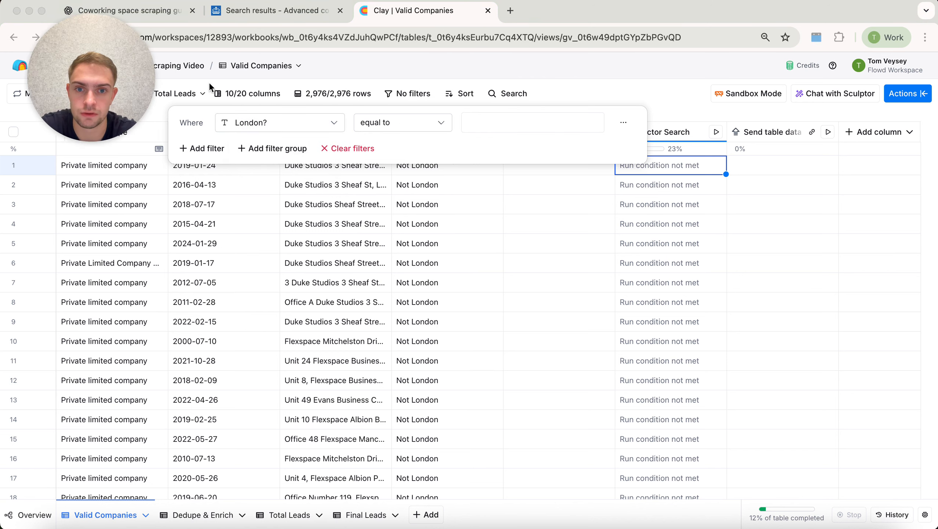
left_click(520, 119)
type("London")
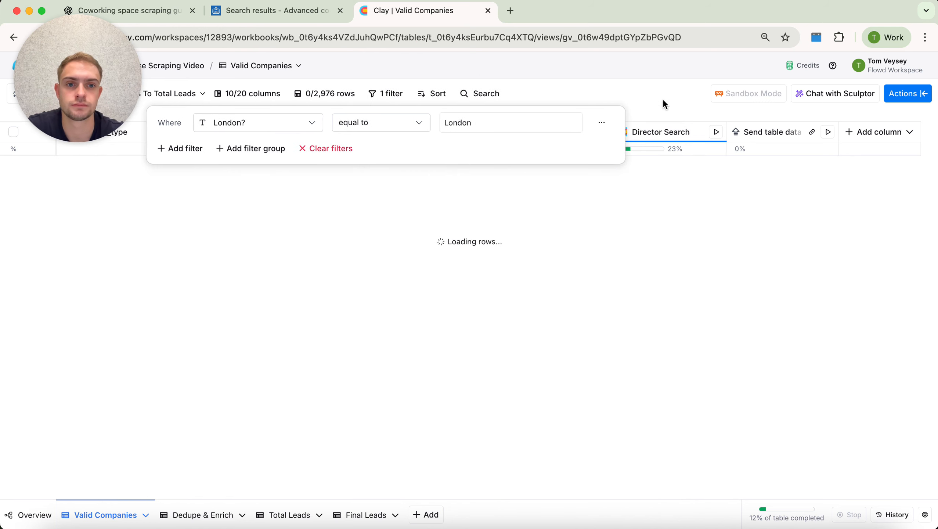
left_click(650, 93)
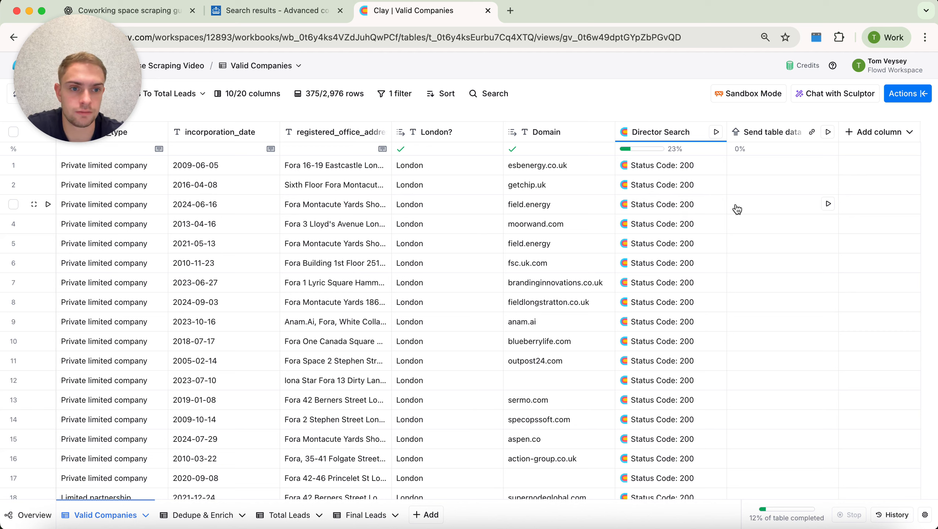
Run the Send table data column to send the filtered London companies' directors to Total Leads.
left_click(780, 132)
mouse_move(780, 310)
left_click(691, 321)
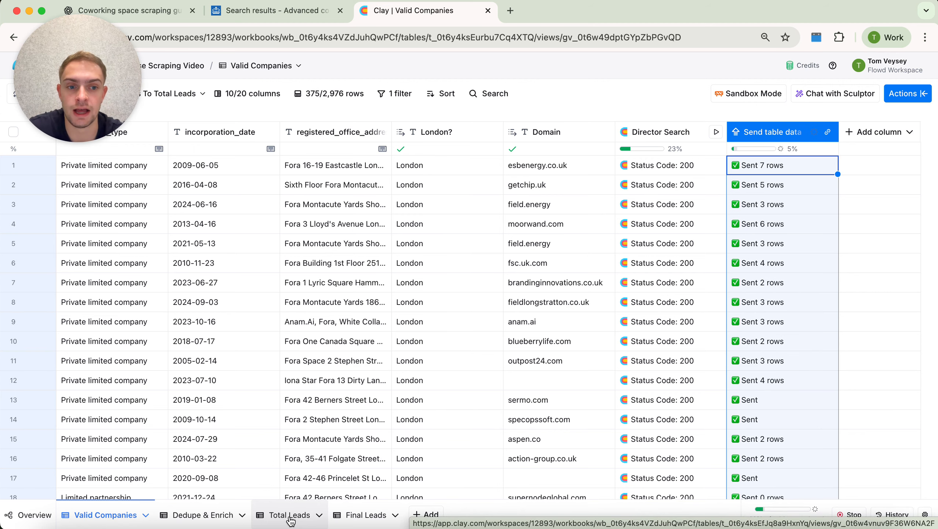
Open the Total Leads table and look over the imported job titles, company names, addresses and domains.
left_click(291, 515)
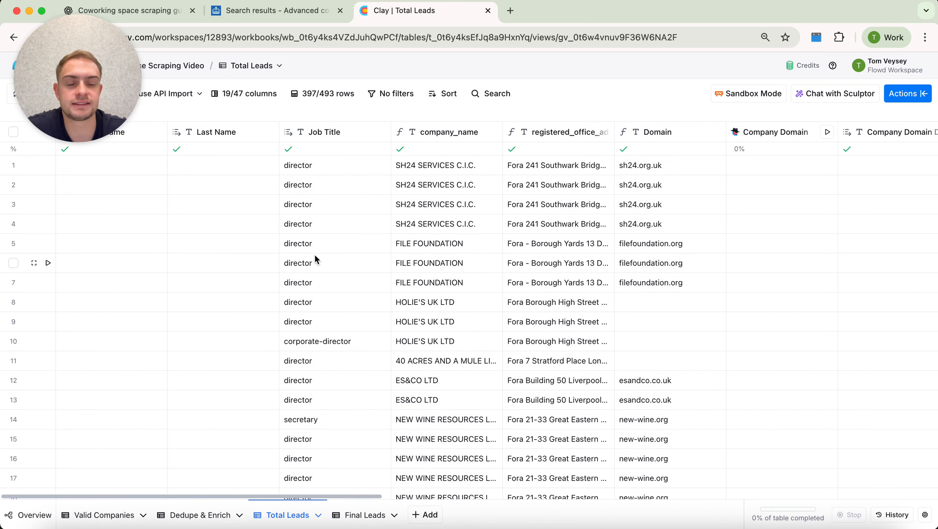
scroll(542, 207, "down", 1)
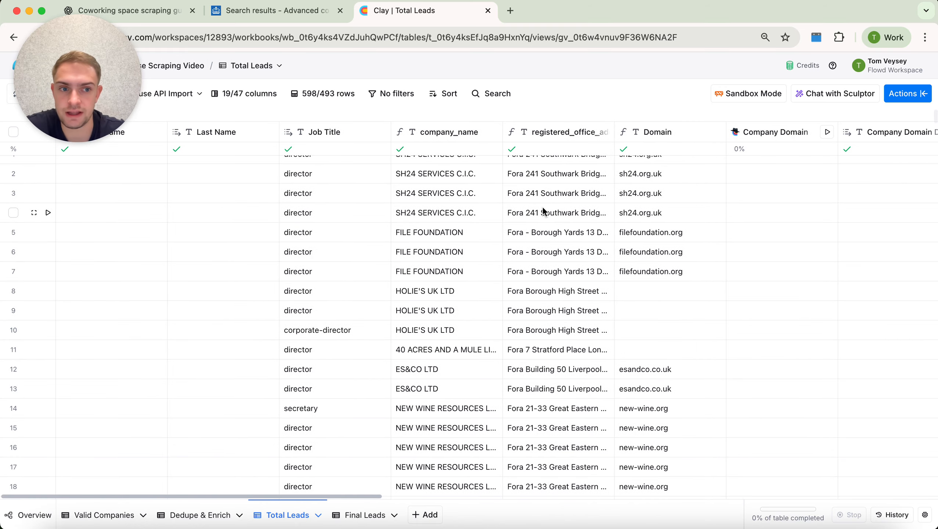
scroll(542, 208, "right", 5)
scroll(543, 209, "right", 1)
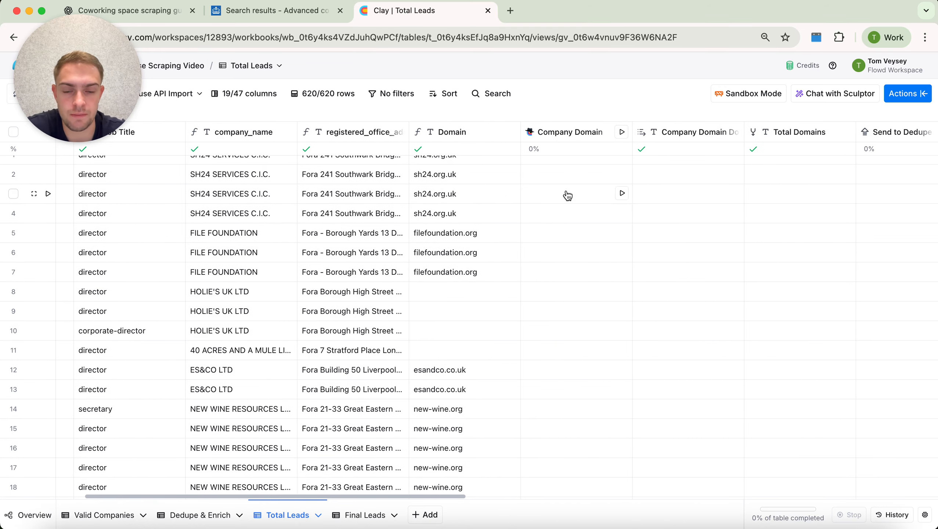
Open the Company Domain column's configuration, examine its prompt and output settings, and close it.
left_click(580, 139)
left_click(581, 179)
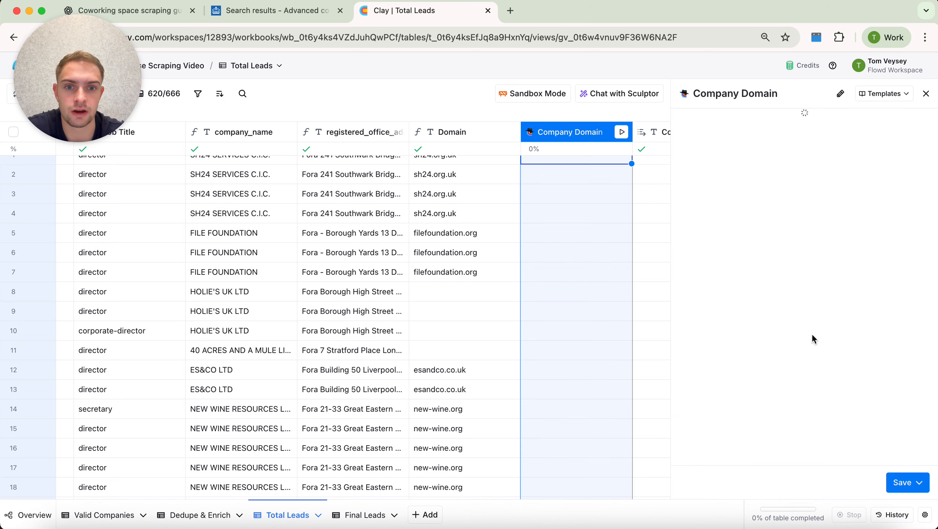
scroll(812, 334, "down", 10)
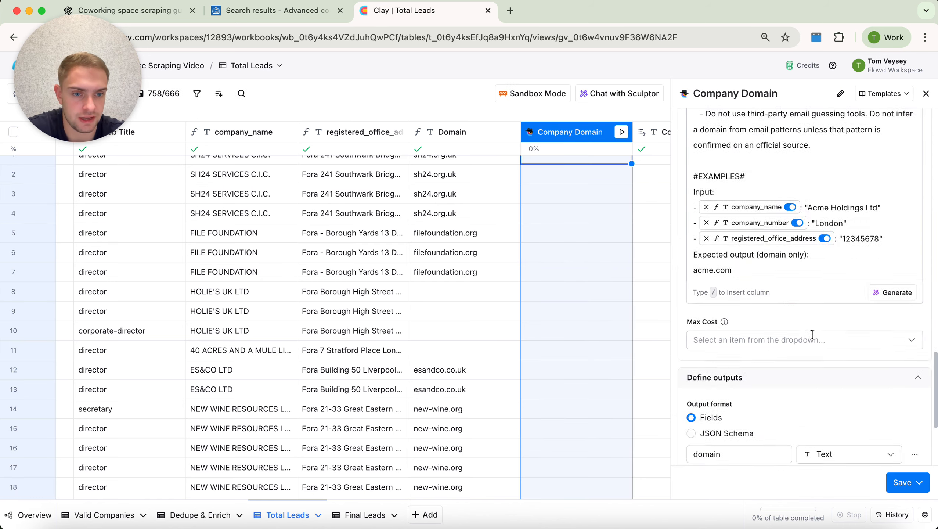
scroll(812, 334, "down", 5)
left_click(926, 94)
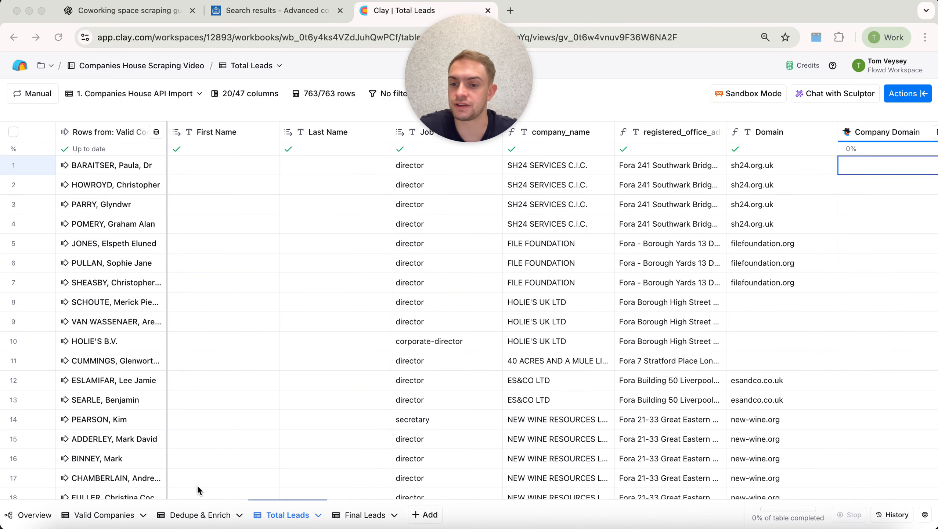
Open the first lead's source record, inspect its Links, Origin and Parent data, and close the details.
left_click(104, 170)
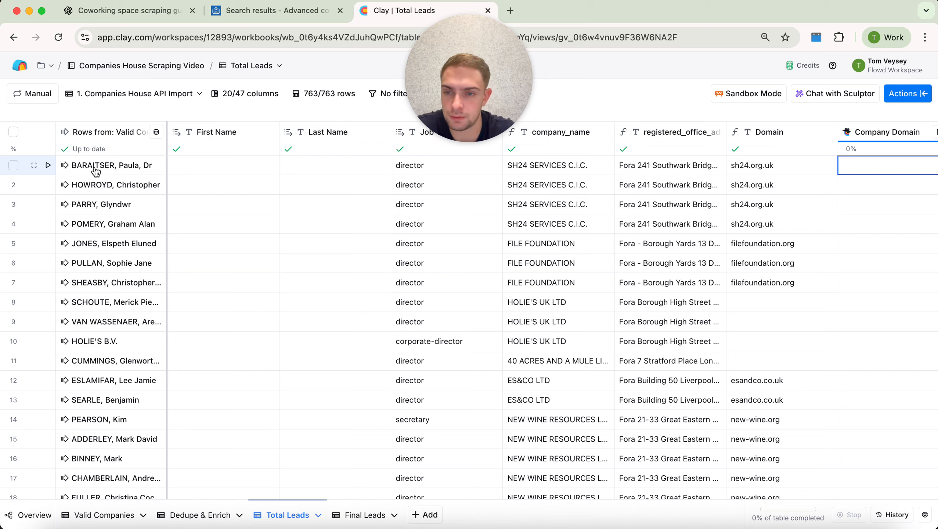
left_click(95, 171)
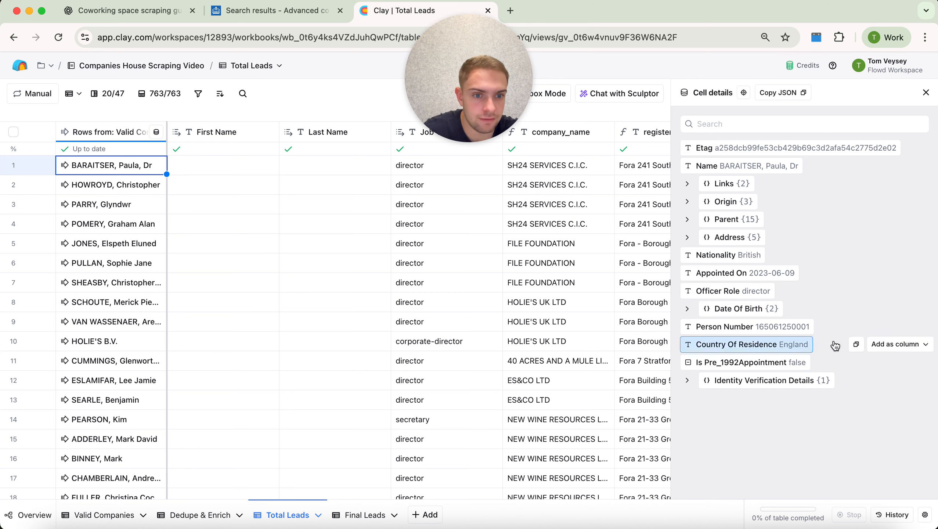
left_click(723, 183)
left_click(724, 184)
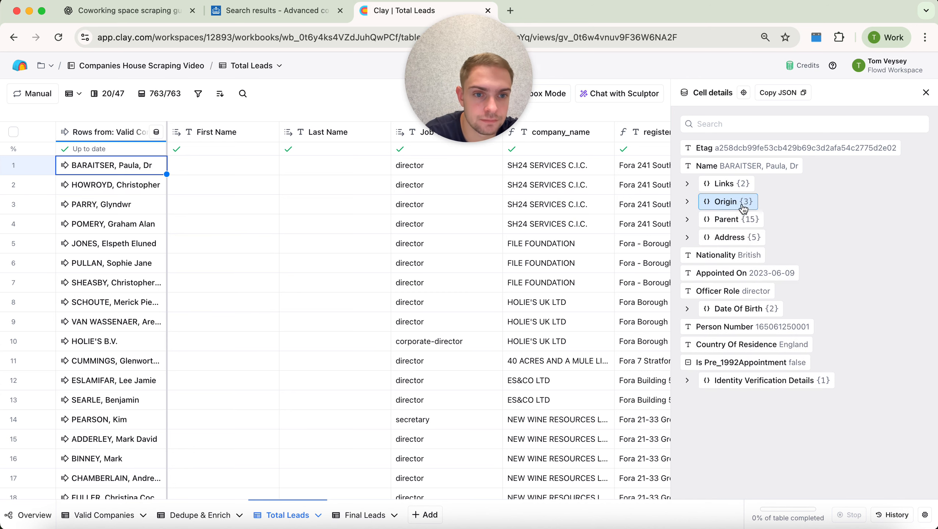
left_click(743, 209)
left_click(739, 202)
left_click(728, 219)
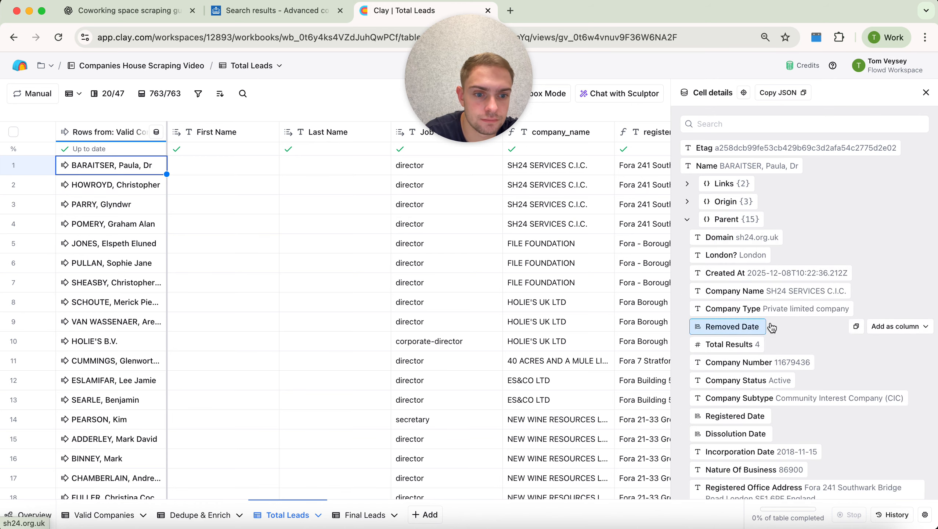
left_click(927, 93)
Look over the Total Leads enrichment columns, including ICP Headcount?, Received Funding?, Enriched Industry, Employee Count and Work Email.
scroll(605, 250, "right", 3)
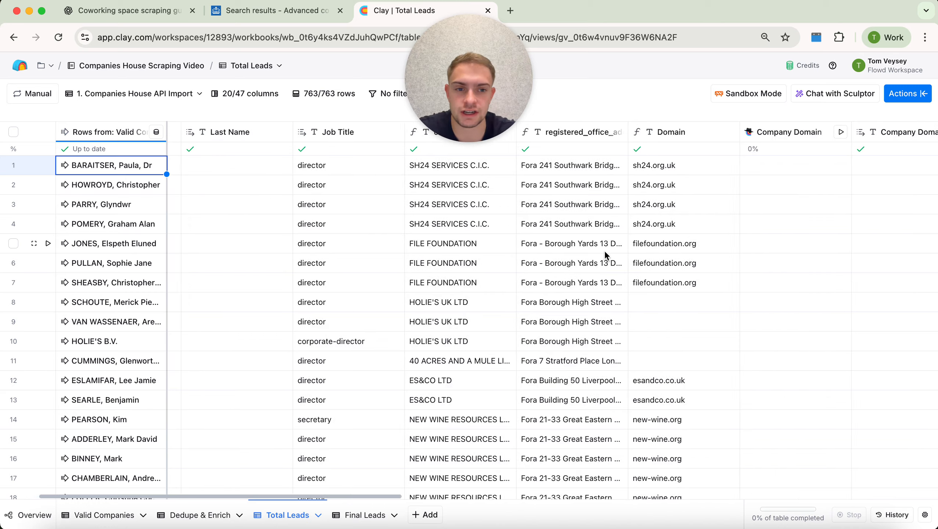
scroll(604, 250, "right", 15)
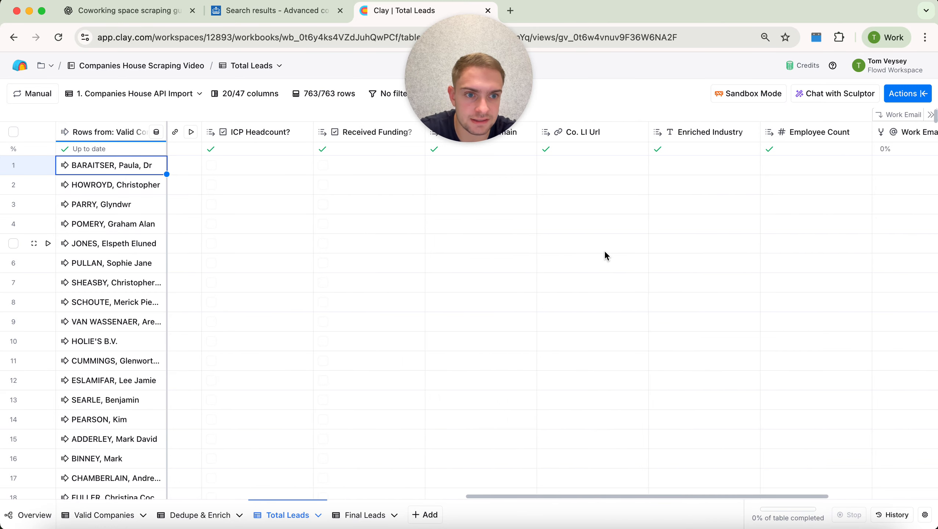
scroll(605, 255, "right", 5)
scroll(604, 250, "left", 20)
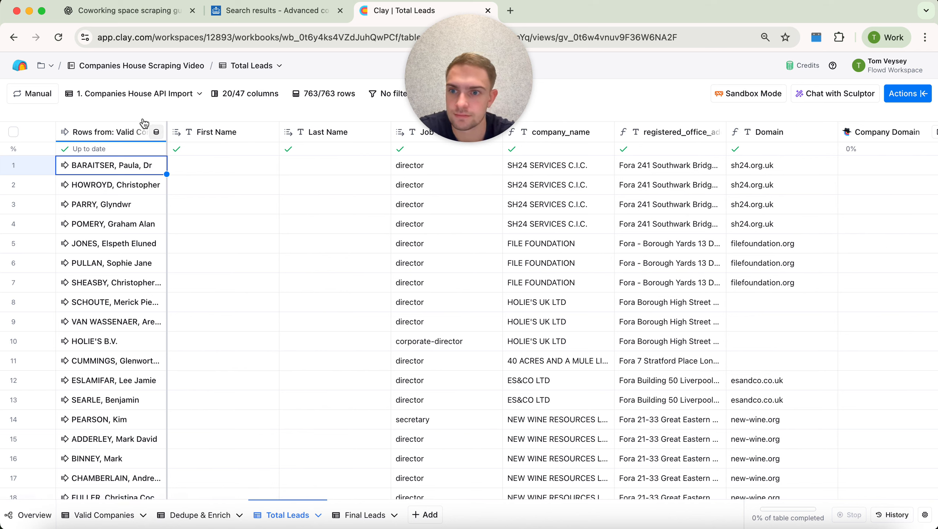
Reveal the Parsed Name JSON column, run it on all rows that haven't run or have errors, and hide it again.
left_click(267, 94)
scroll(216, 289, "down", 4)
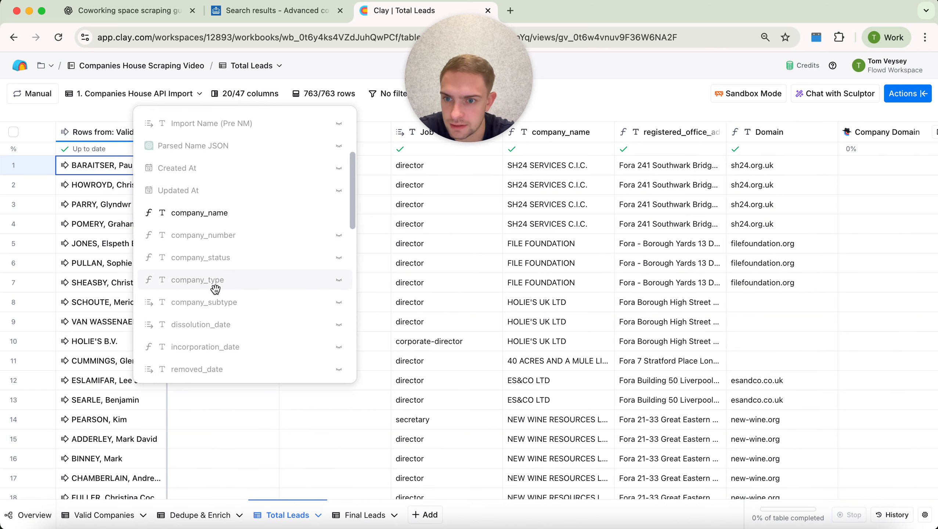
left_click(339, 172)
left_click(584, 65)
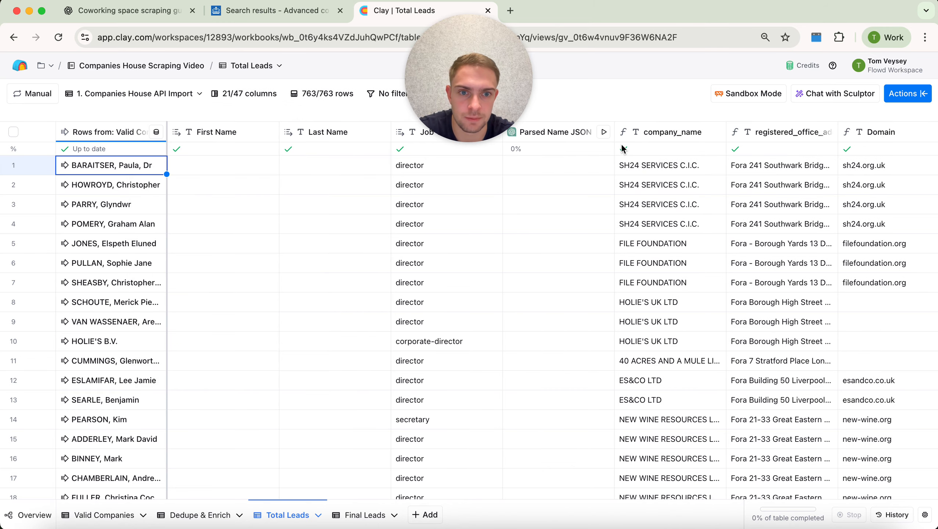
left_click(604, 132)
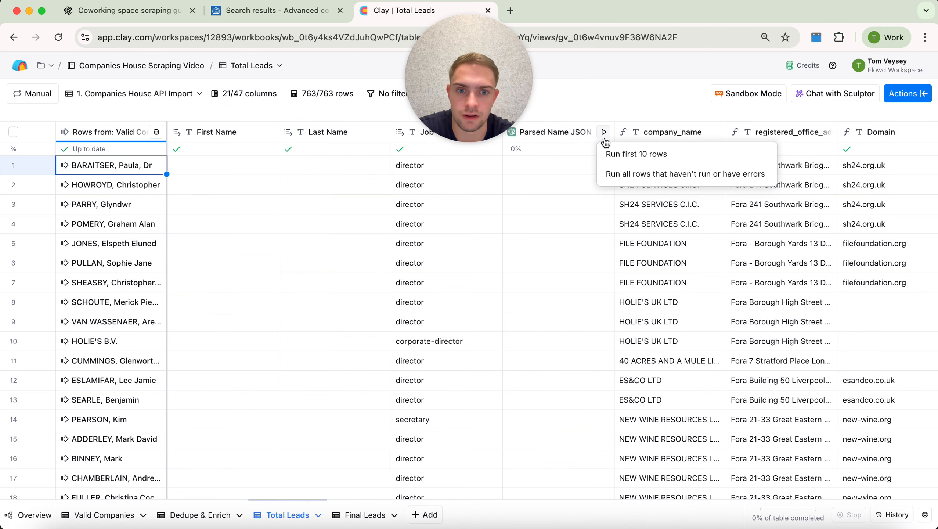
left_click(628, 170)
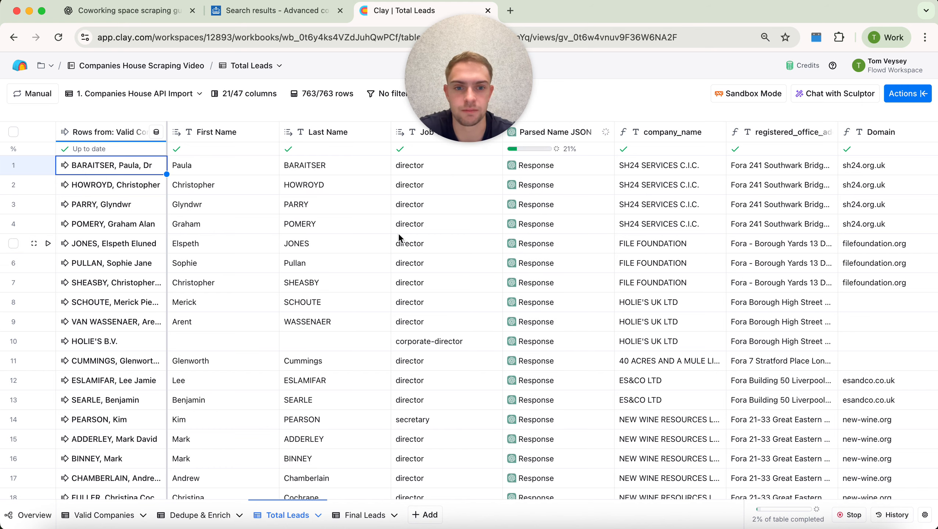
left_click(561, 128)
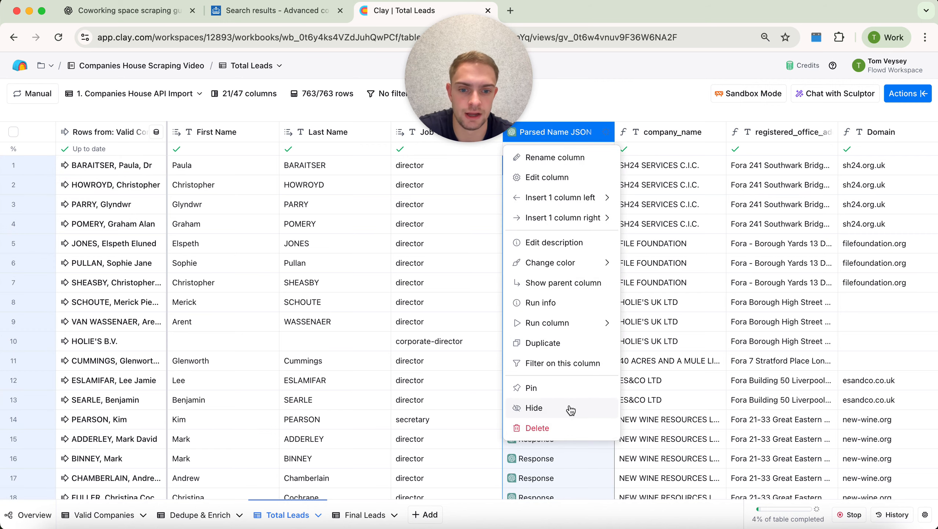
left_click(534, 409)
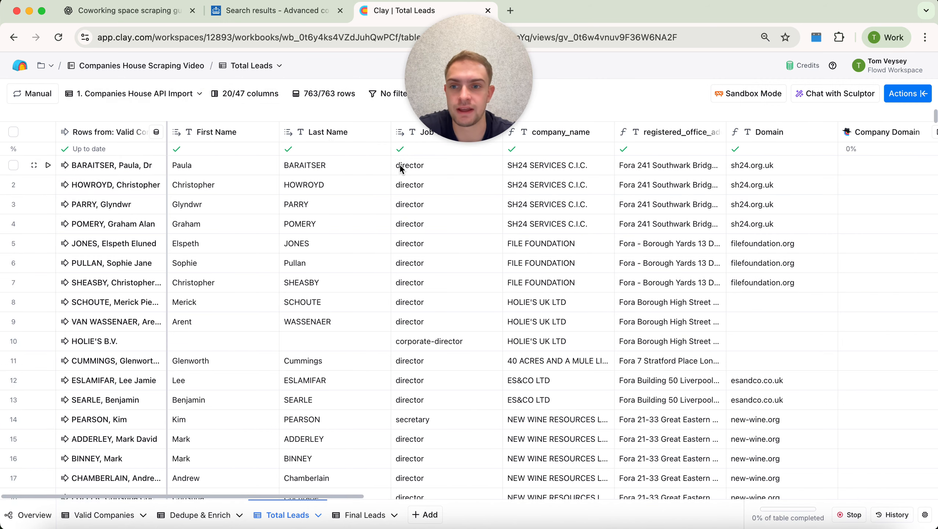
Switch to the 2. Apollo Import view and load apollo-contacts-export (87).csv as a new CSV source.
left_click(111, 92)
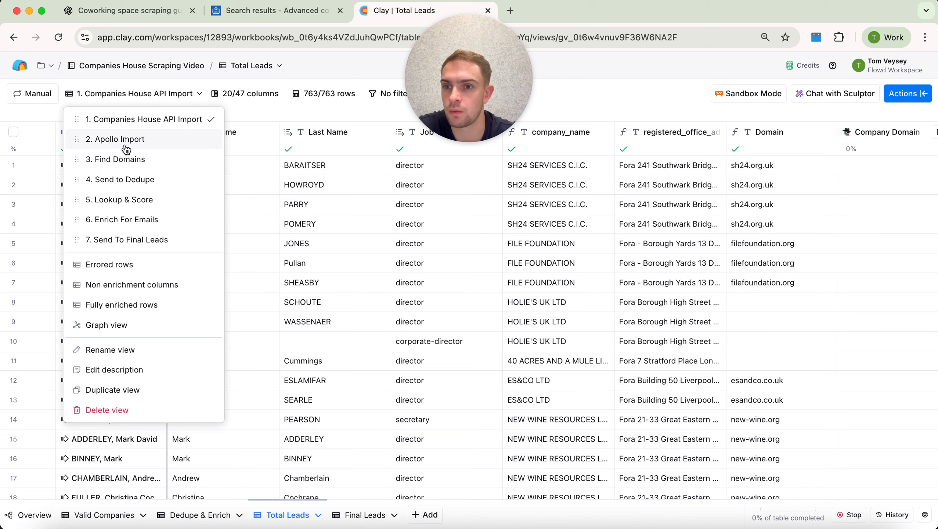
left_click(126, 141)
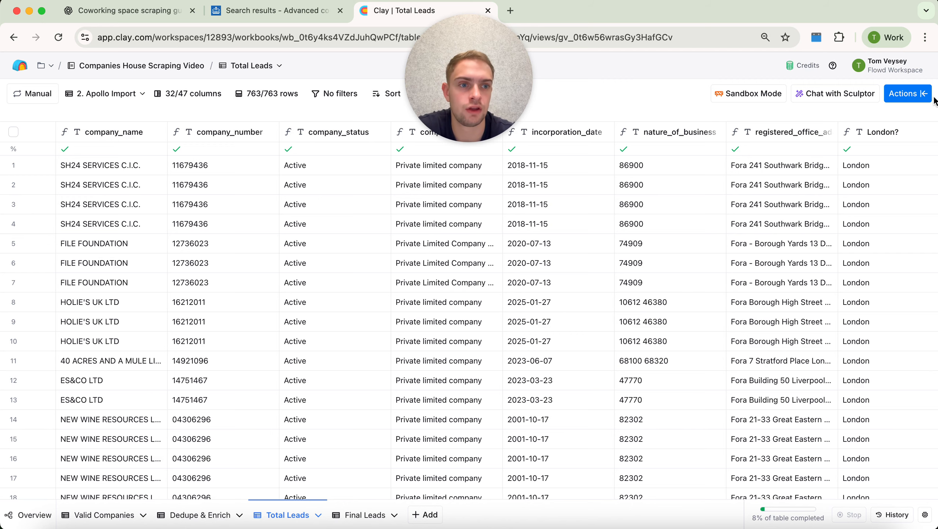
left_click(919, 97)
left_click(707, 153)
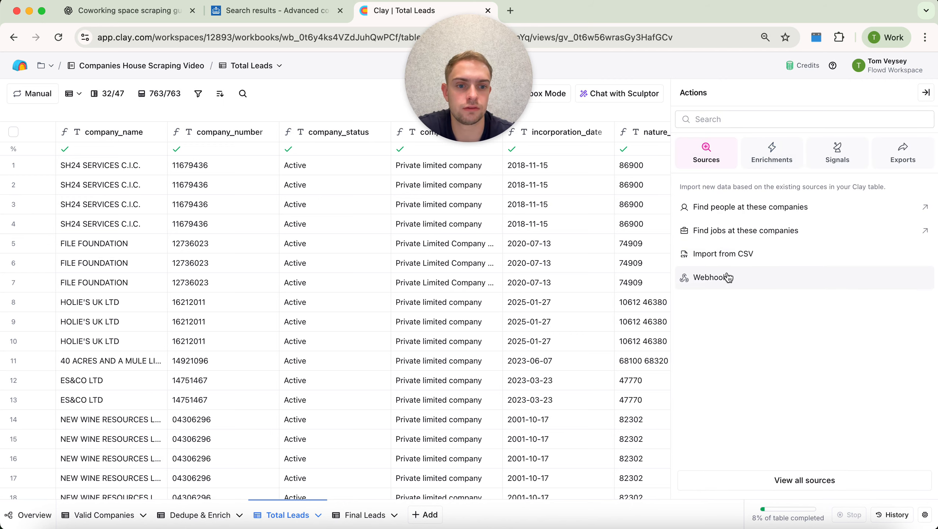
left_click(734, 255)
left_click(411, 213)
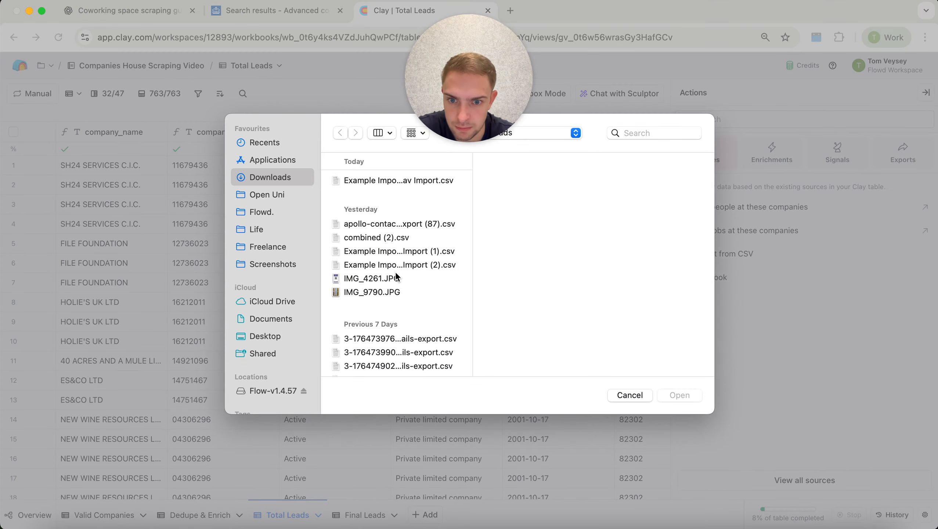
double_click(398, 180)
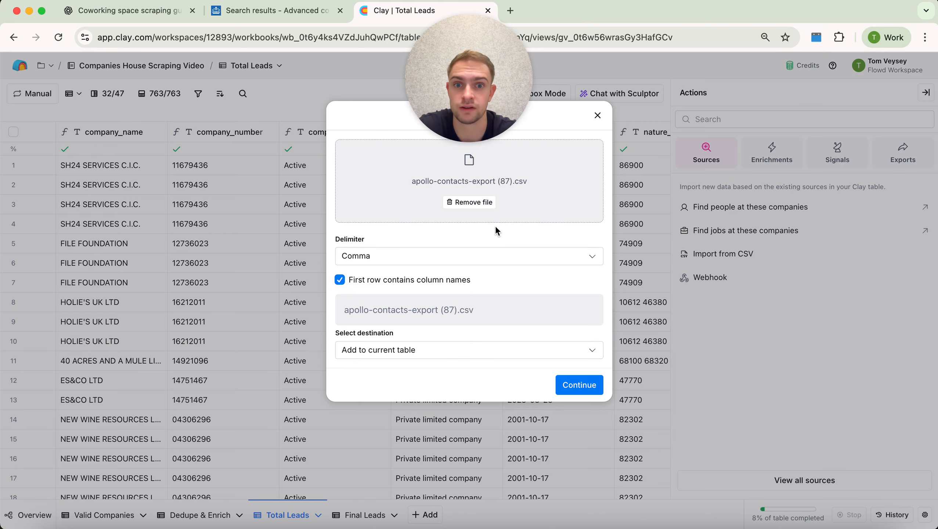
Add the Apollo CSV to the current table with ten of its columns selected, saving without running the rows.
left_click(579, 386)
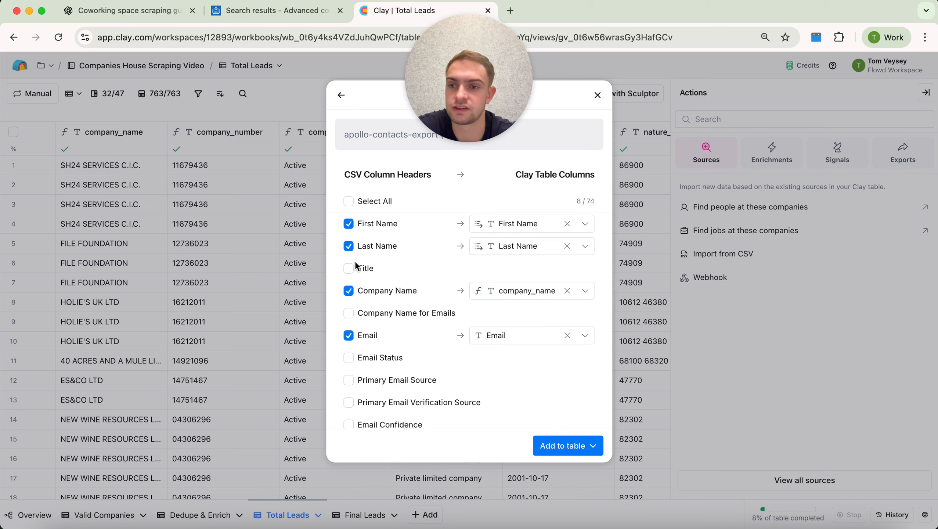
scroll(444, 299, "down", 1)
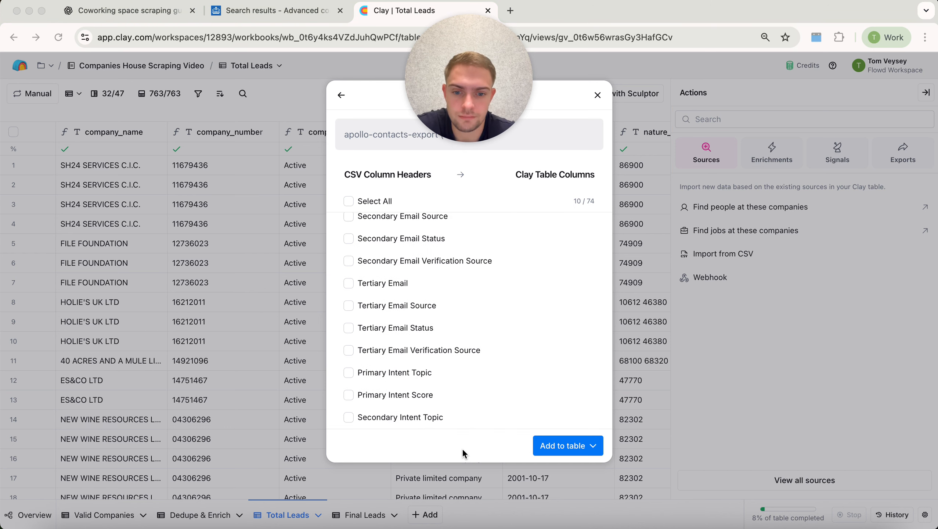
left_click(580, 440)
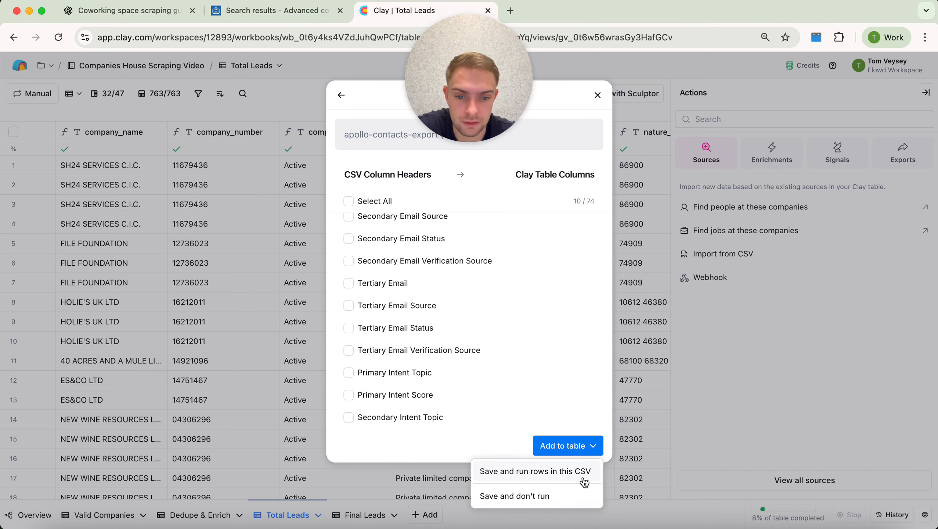
left_click(583, 498)
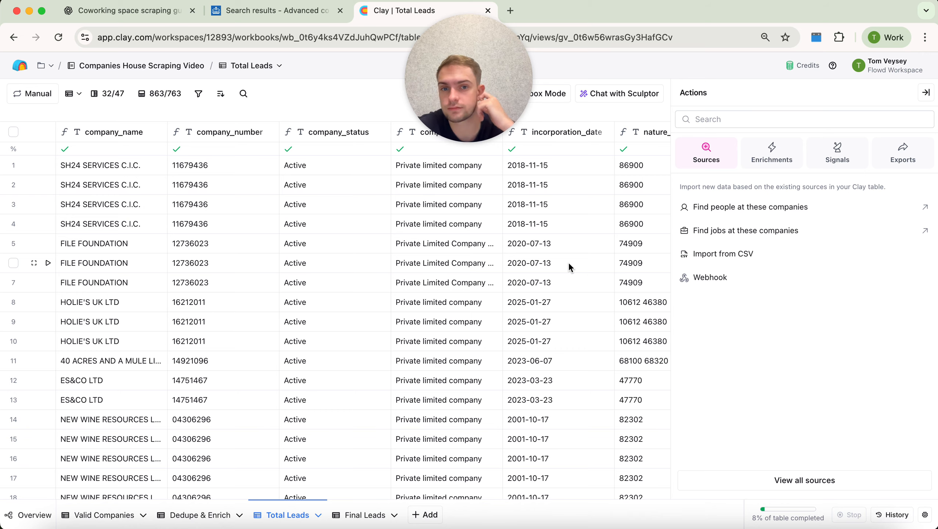
left_click(928, 93)
Look over the Apollo Import view's company, domain, job title, name and email columns and its rows.
scroll(900, 165, "right", 10)
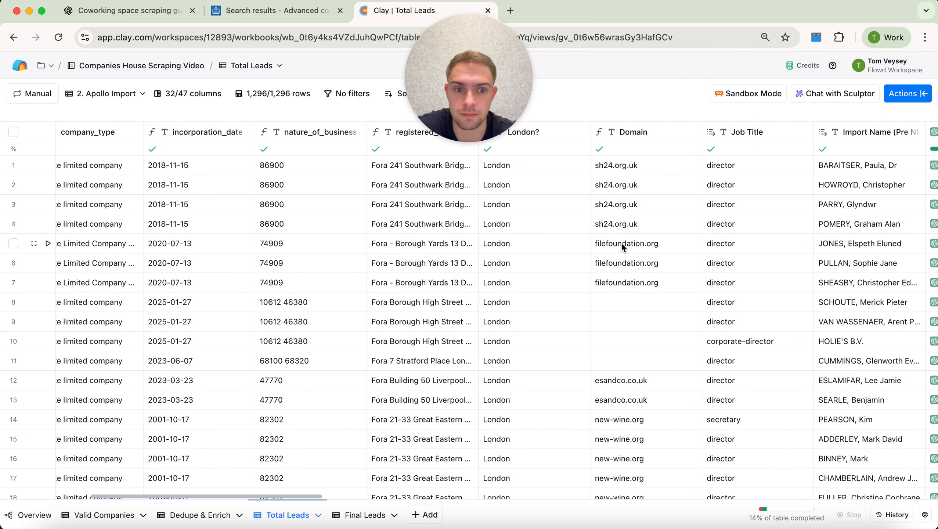
scroll(621, 244, "right", 10)
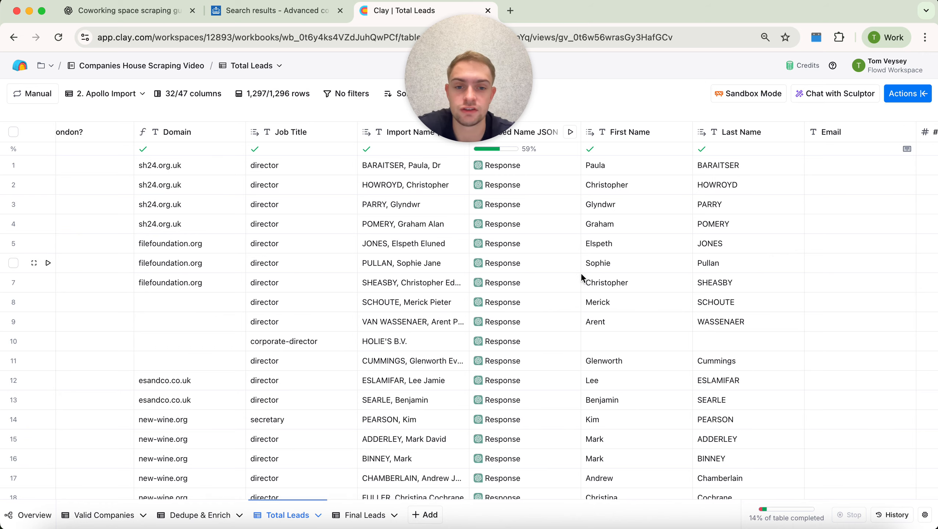
scroll(580, 272, "right", 9)
scroll(572, 274, "left", 6)
scroll(572, 276, "left", 20)
scroll(572, 276, "down", 20)
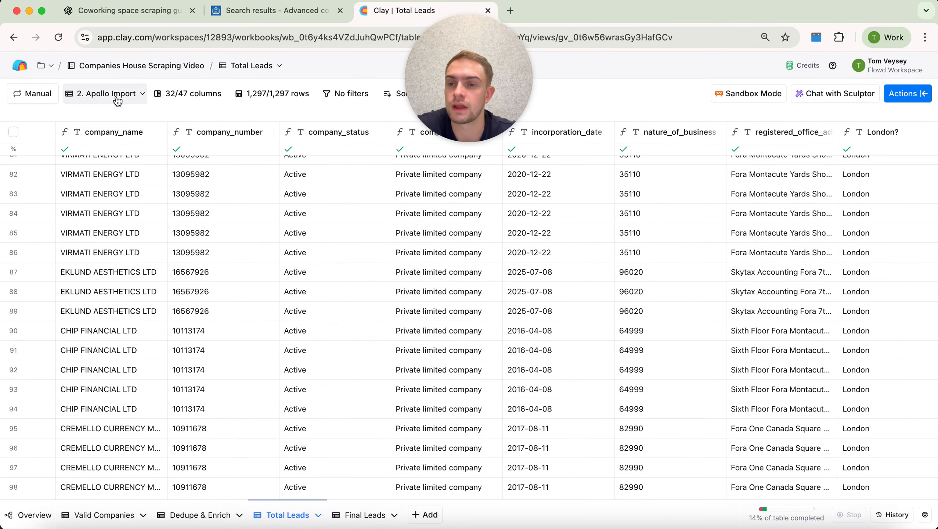
Switch to the 3. Find Domains view and reveal the Company Domain and Company Domain Domain columns.
left_click(118, 98)
left_click(181, 162)
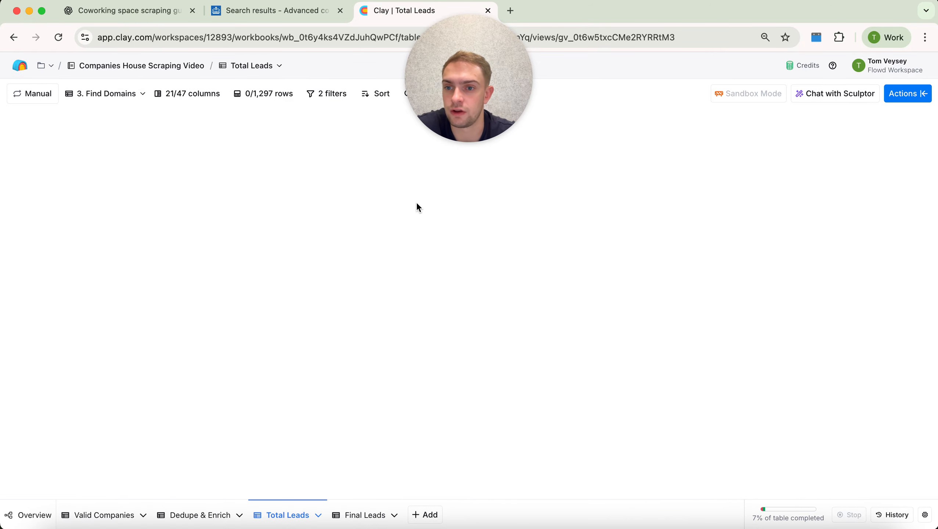
left_click(188, 93)
type("DOMAIN")
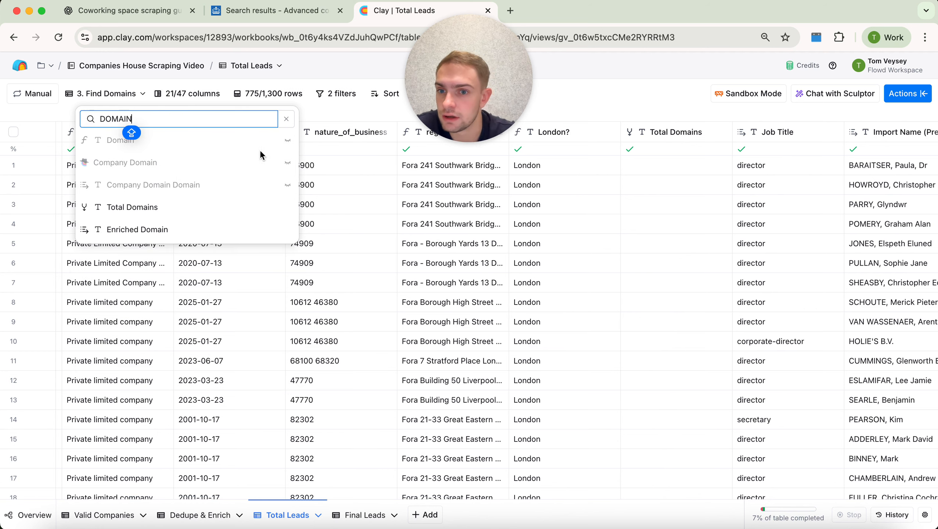
left_click(289, 163)
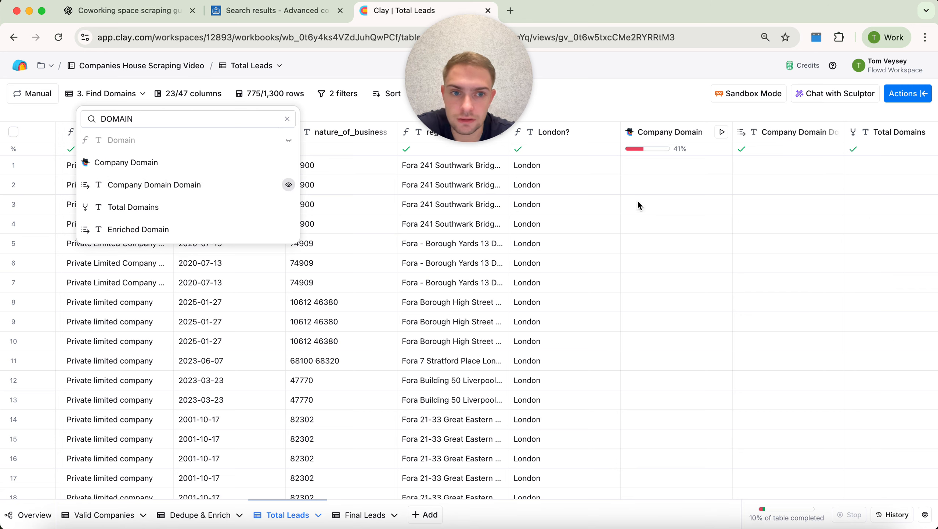
left_click(635, 115)
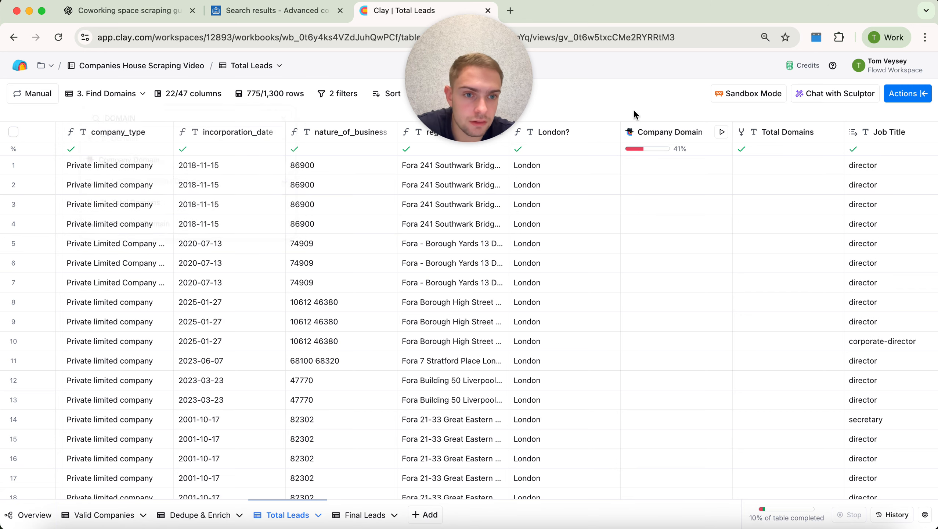
Run the Company Domain column on all rows that haven't run or have errors.
left_click(681, 134)
mouse_move(698, 315)
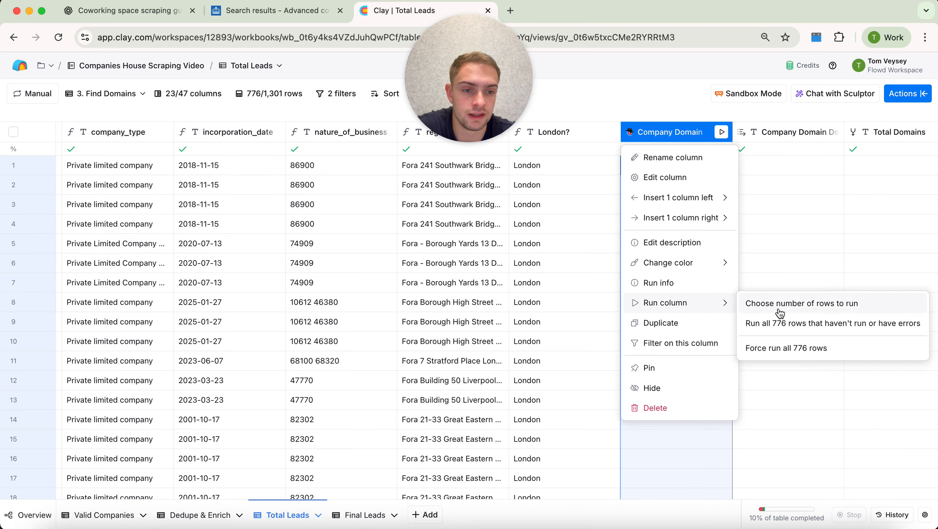
left_click(783, 321)
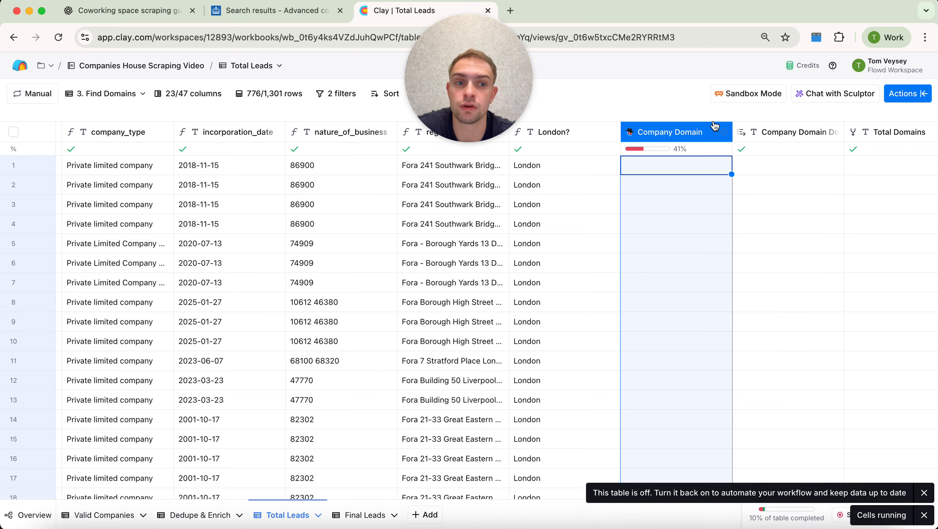
Open the Total Domains column's configuration, examine its merge order and formula, and close it without changes.
scroll(639, 166, "right", 5)
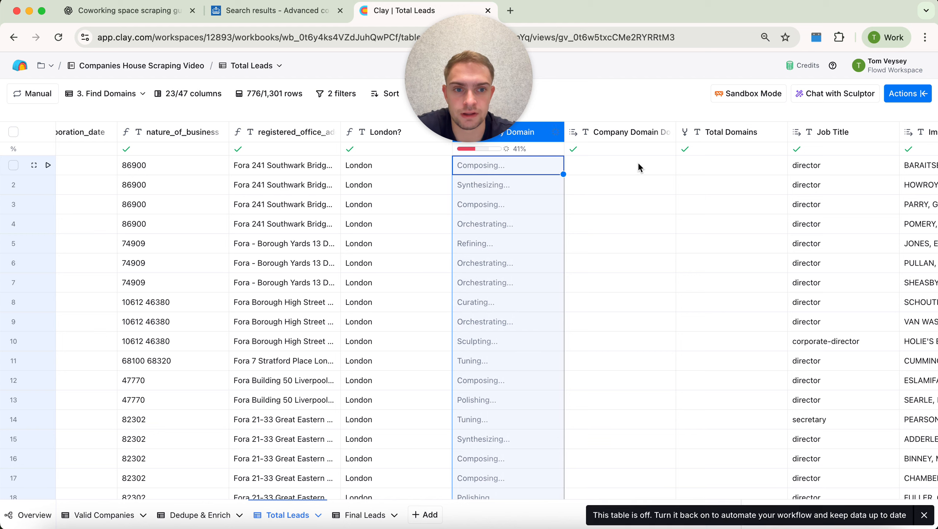
left_click(732, 132)
mouse_move(735, 193)
left_click(722, 177)
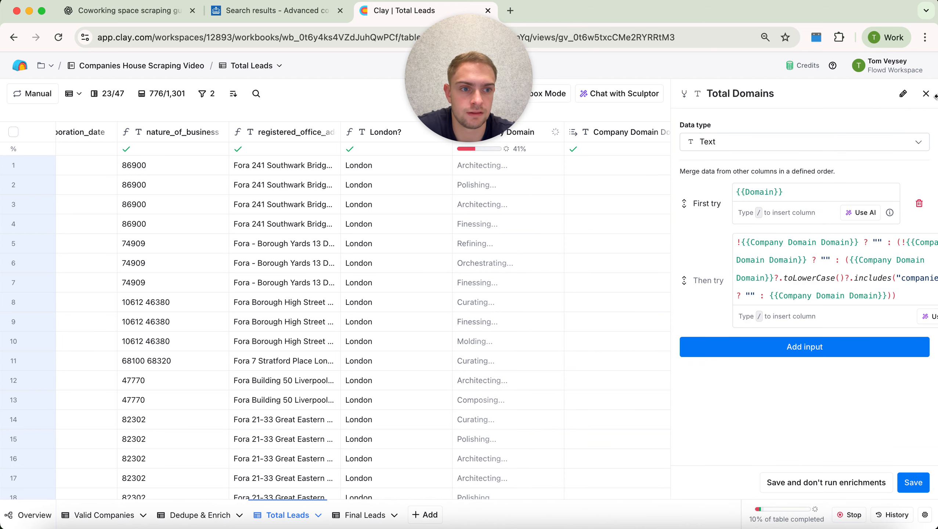
key("Escape")
Hide the Company Domain and Company Domain Domain columns together and check the Total Domains column.
scroll(781, 189, "right", 1)
scroll(814, 185, "left", 5)
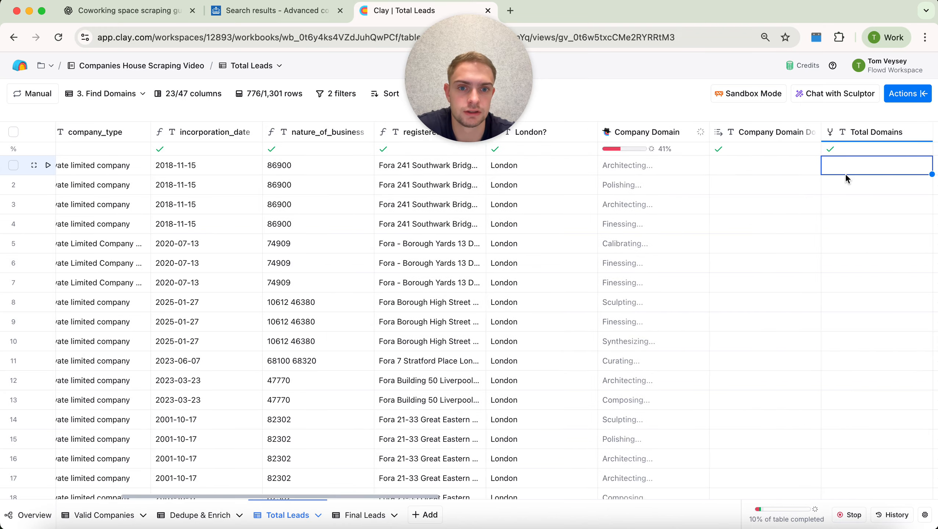
left_click(862, 132)
left_click(748, 132)
right_click(748, 133)
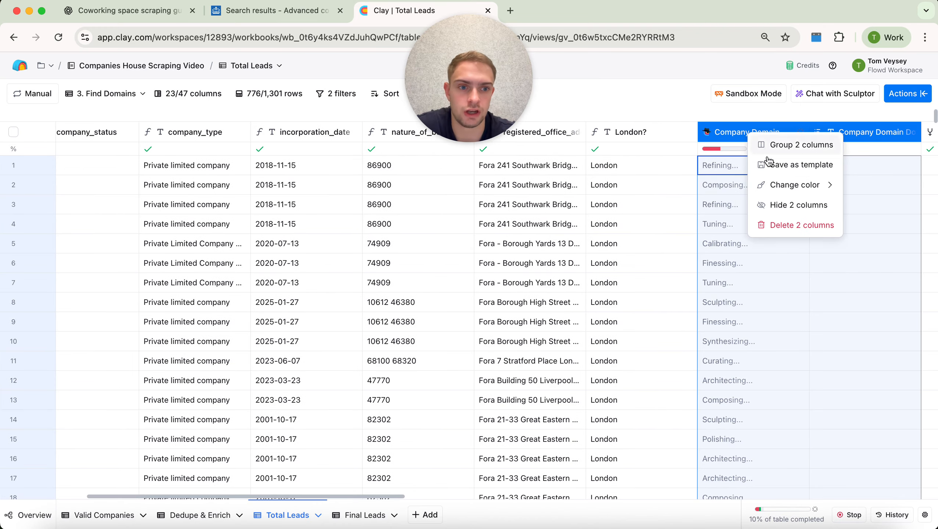
left_click(783, 201)
scroll(782, 203, "right", 3)
scroll(781, 204, "right", 10)
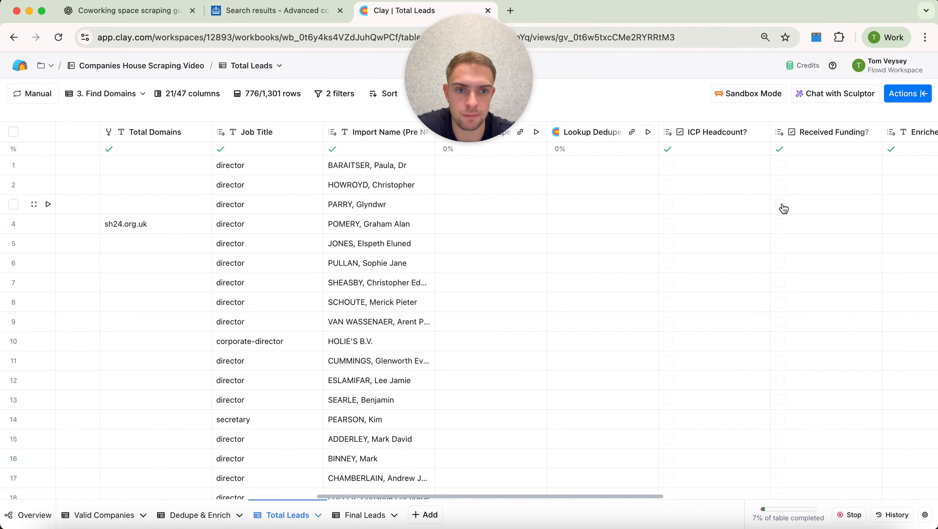
scroll(782, 204, "left", 10)
Switch to the 4. Send to Dedupe view and inspect its Total Domains filter.
left_click(105, 94)
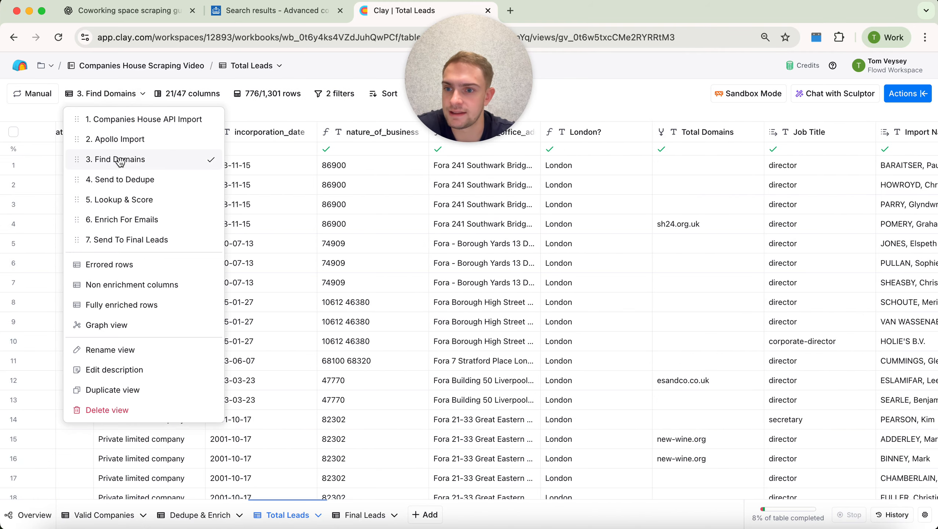
left_click(122, 179)
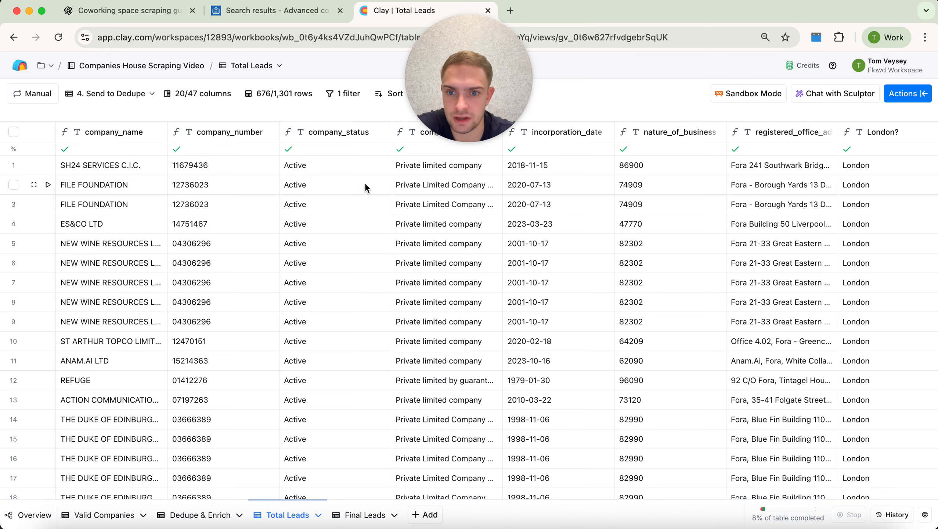
left_click(343, 93)
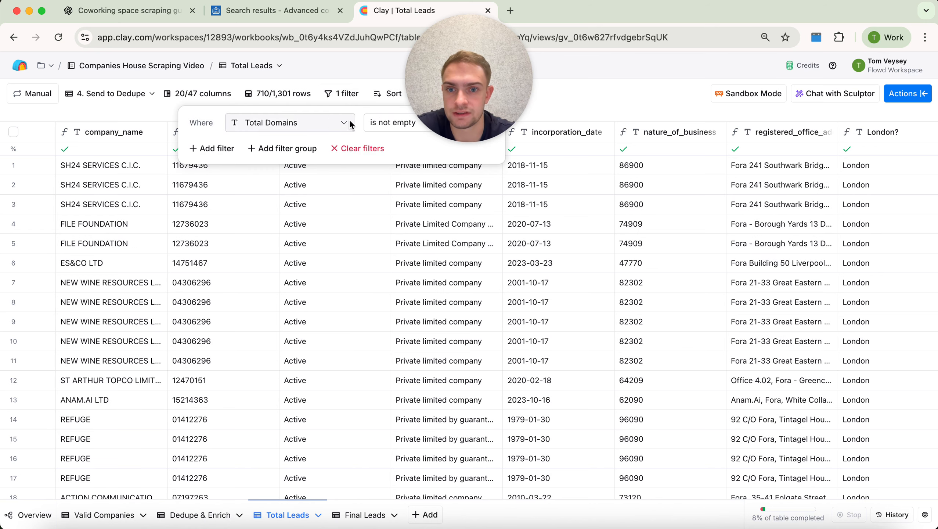
left_click(638, 88)
Run the Send to Dedupe column on all rows that haven't run or have errors.
scroll(800, 205, "right", 15)
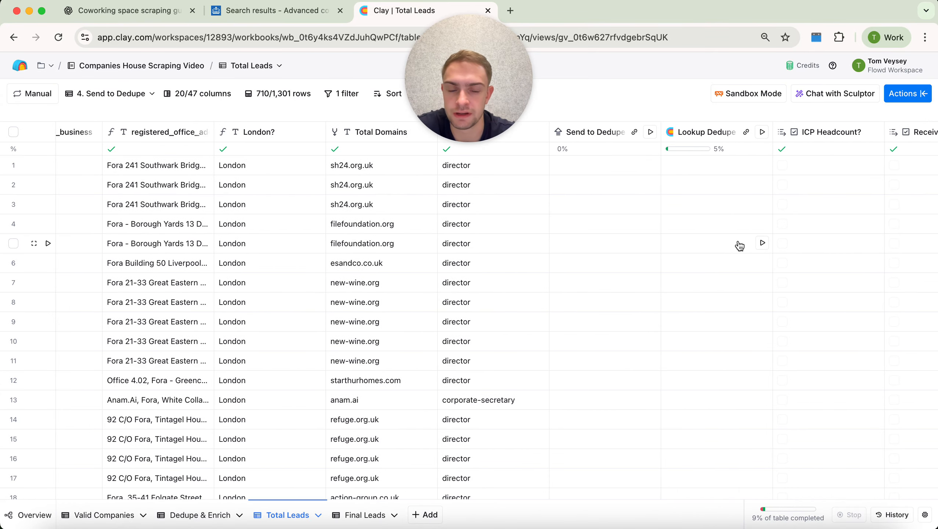
scroll(753, 181, "right", 4)
scroll(751, 177, "left", 4)
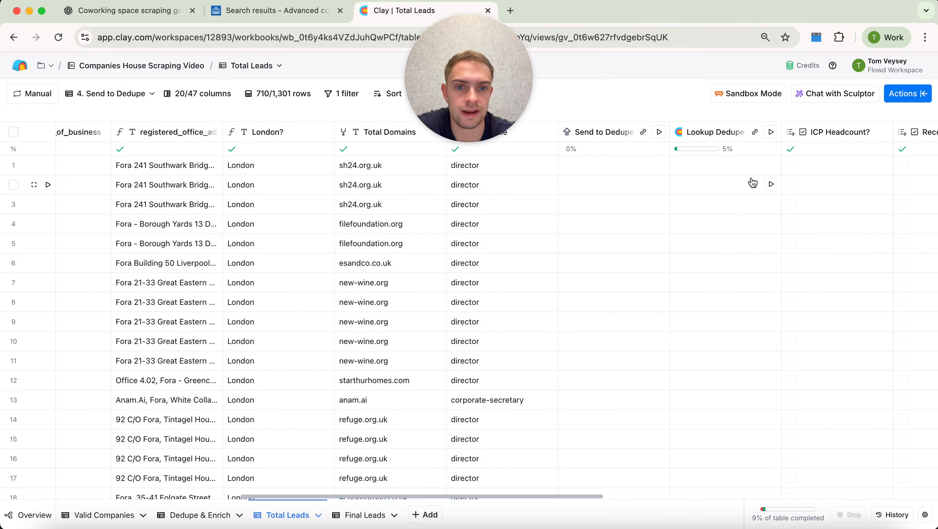
left_click(659, 132)
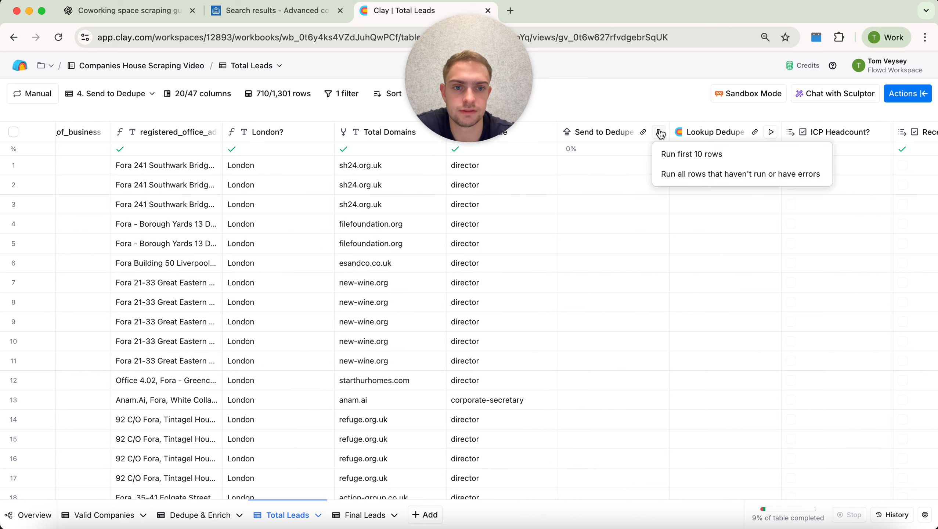
left_click(690, 174)
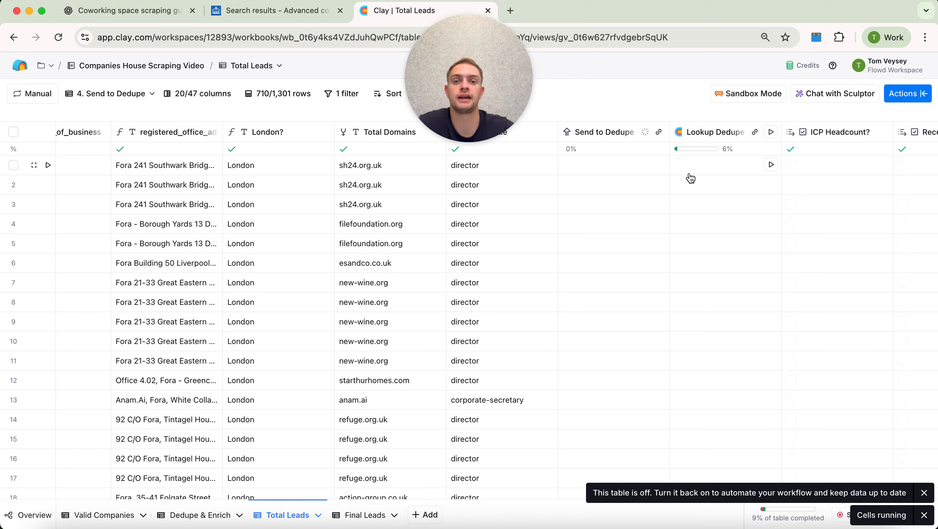
Open the Dedupe & Enrich table, check its auto-dedupe settings in the table settings, and close them without changes.
left_click(181, 517)
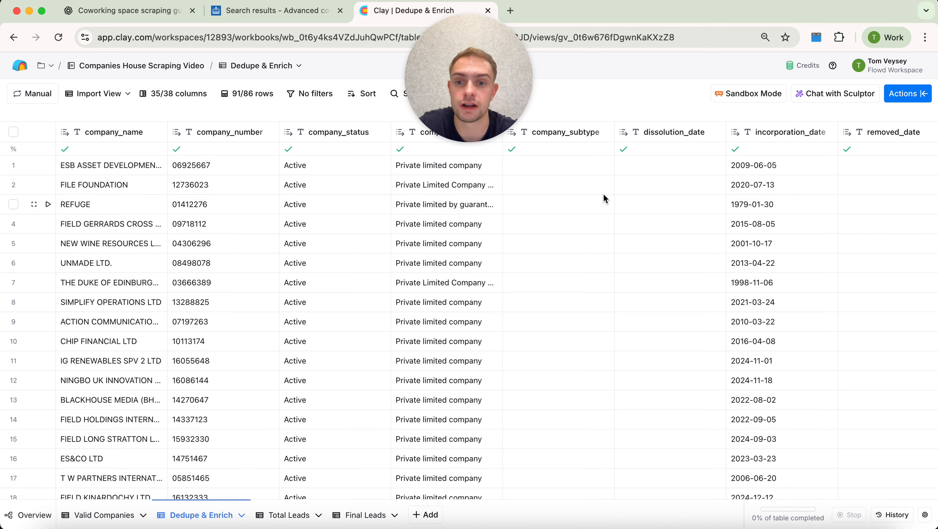
scroll(604, 194, "right", 15)
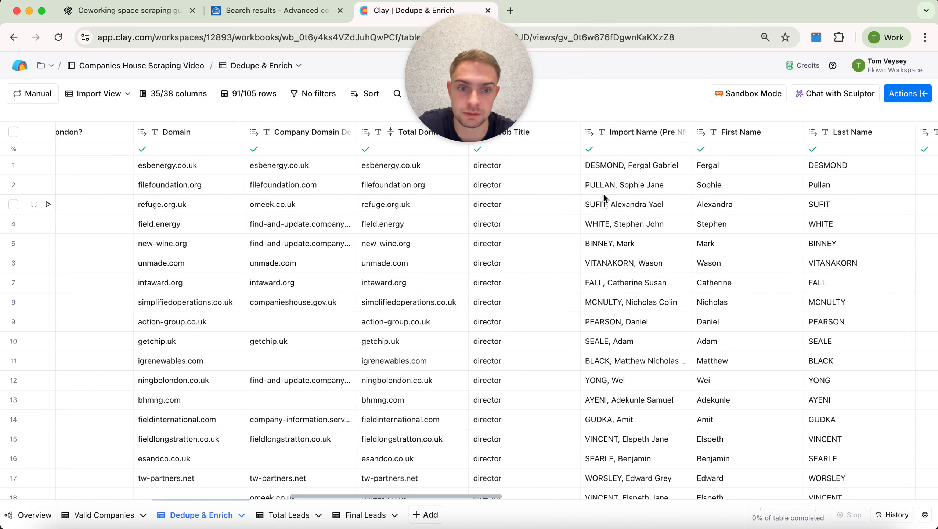
left_click(925, 515)
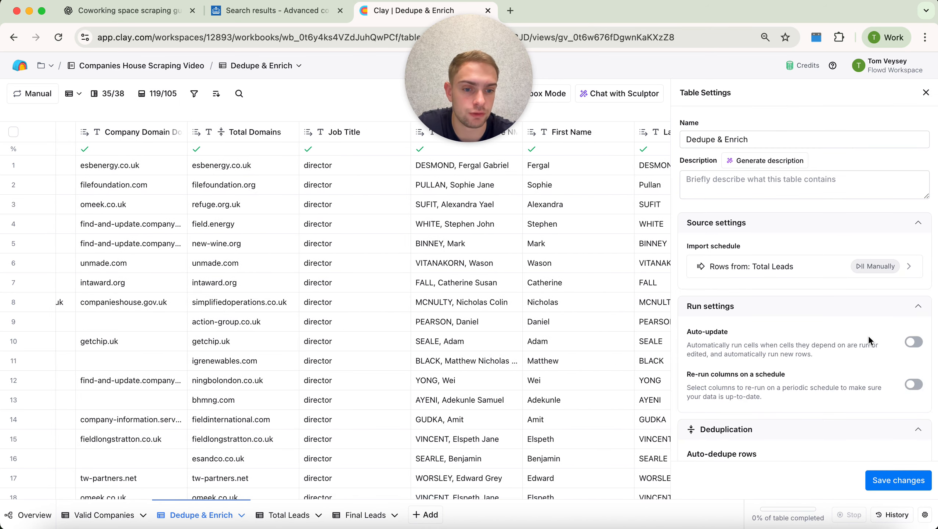
left_click(913, 386)
scroll(780, 408, "down", 3)
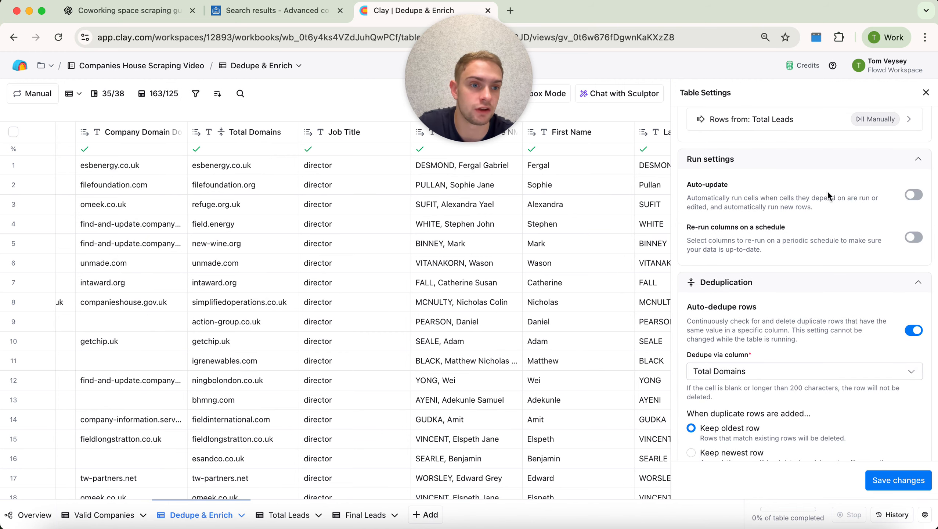
left_click(927, 93)
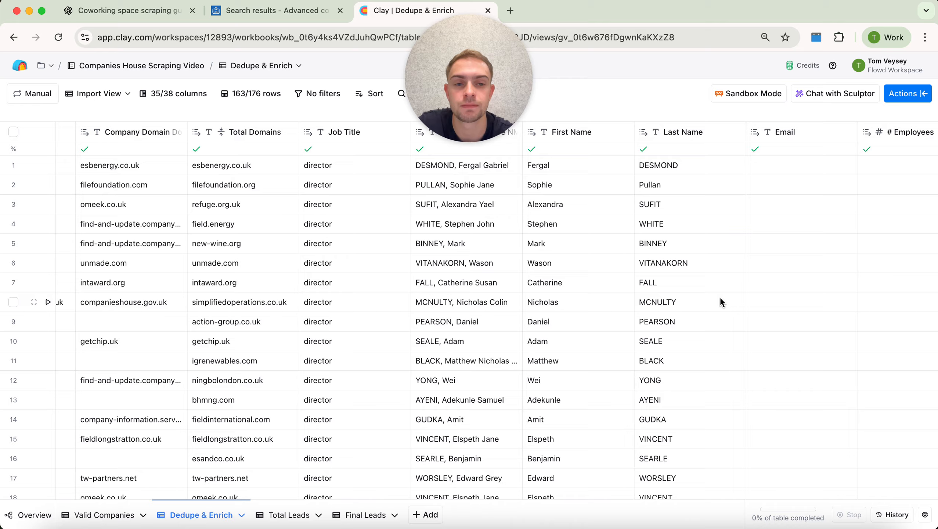
Switch to the Enrich view and run the Enrich Company column on all rows that haven't run or have errors.
scroll(720, 302, "right", 10)
scroll(720, 302, "left", 20)
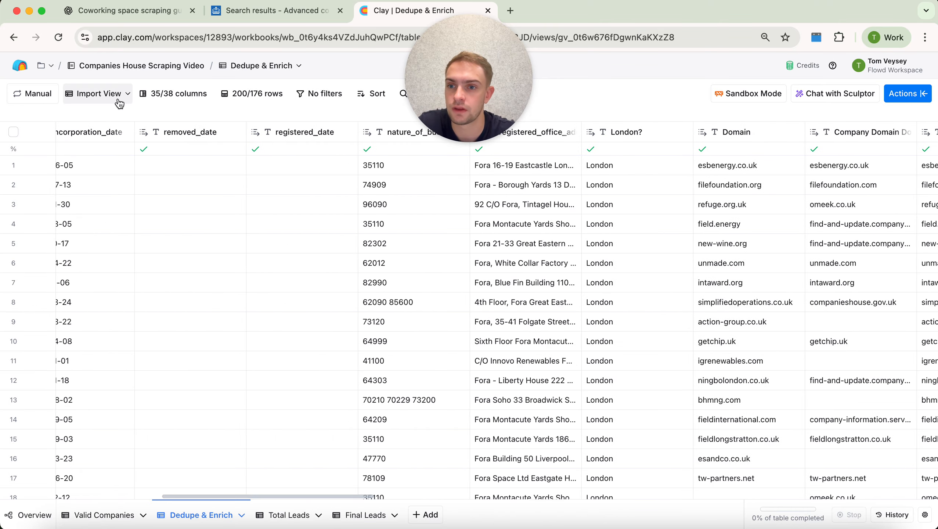
left_click(119, 104)
left_click(128, 138)
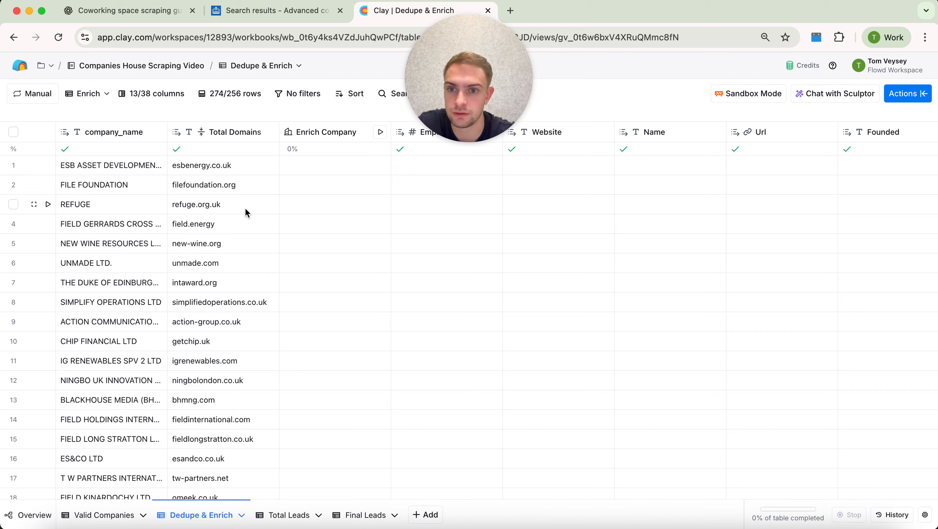
left_click(341, 133)
mouse_move(346, 322)
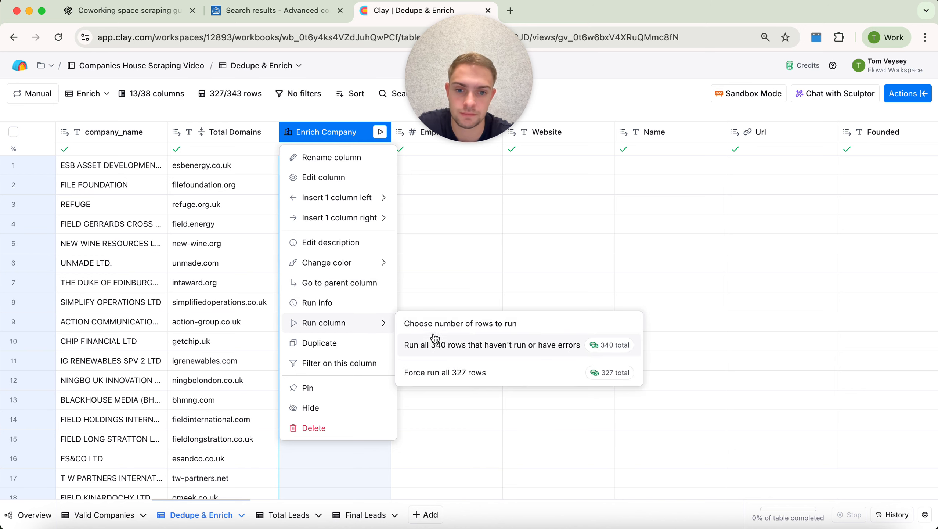
left_click(436, 339)
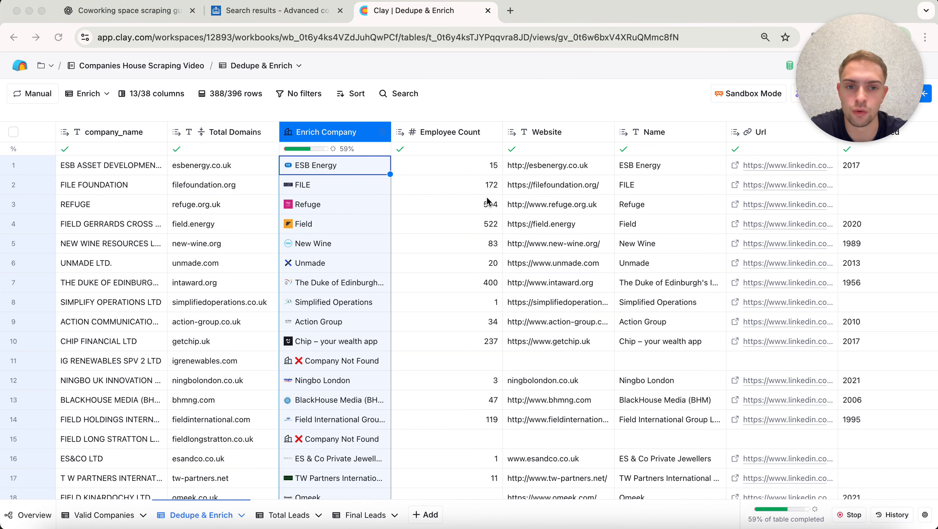
Examine the enriched company data, including funding amount, annual revenue, description, ICP Headcount and Received Funding.
scroll(461, 160, "right", 8)
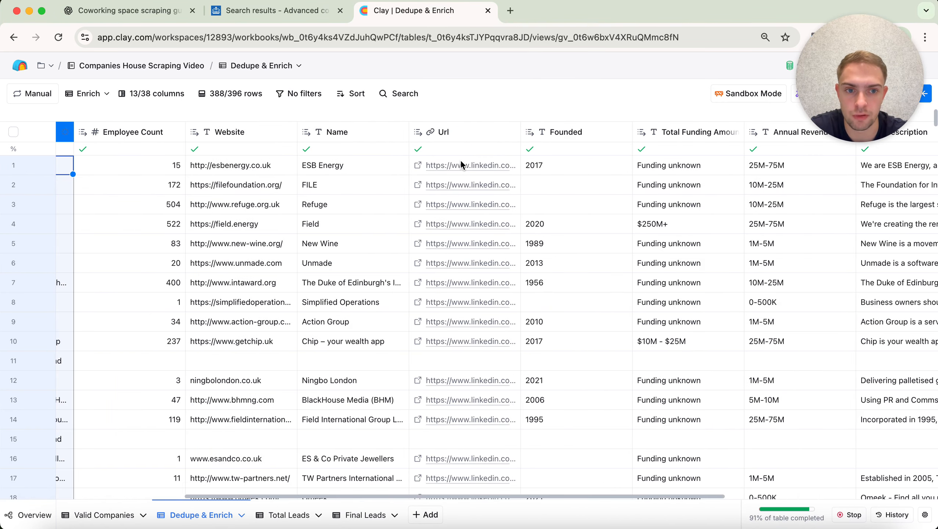
scroll(532, 184, "right", 1)
scroll(604, 205, "right", 4)
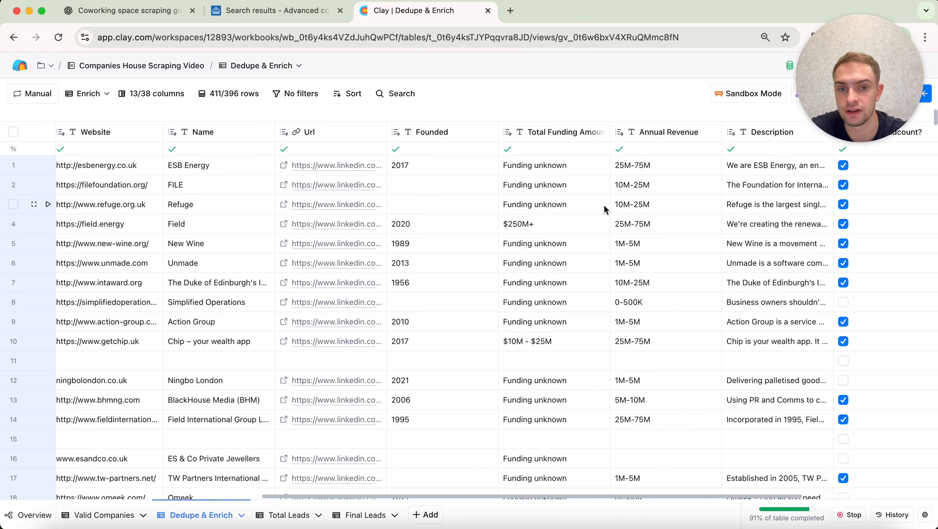
left_click(575, 223)
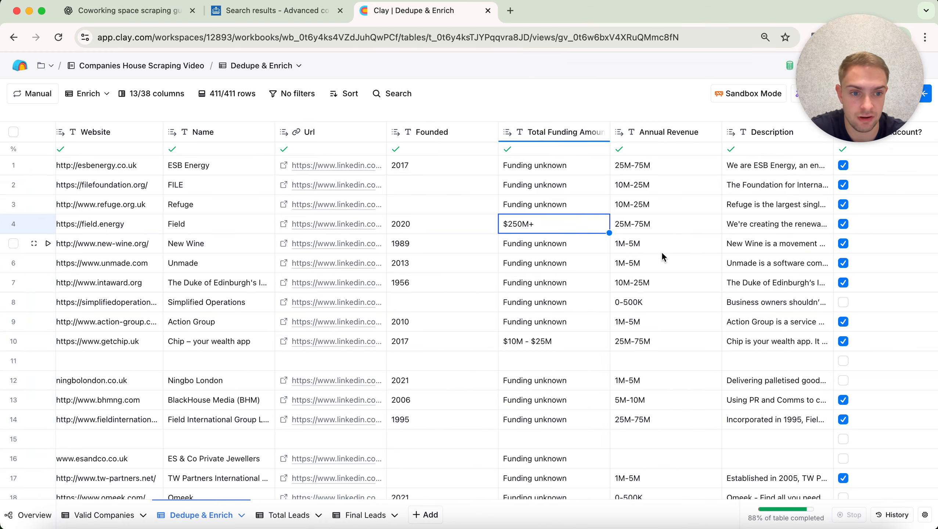
scroll(663, 285, "right", 5)
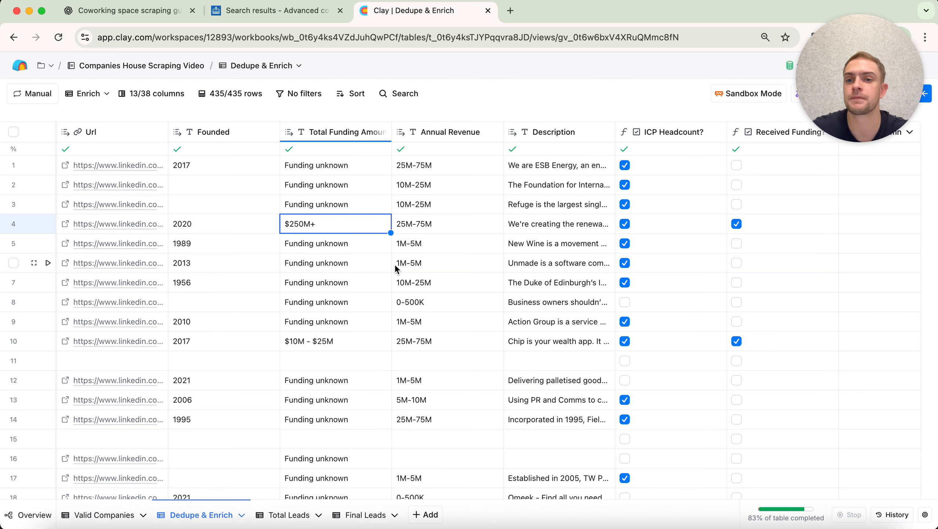
scroll(395, 264, "left", 15)
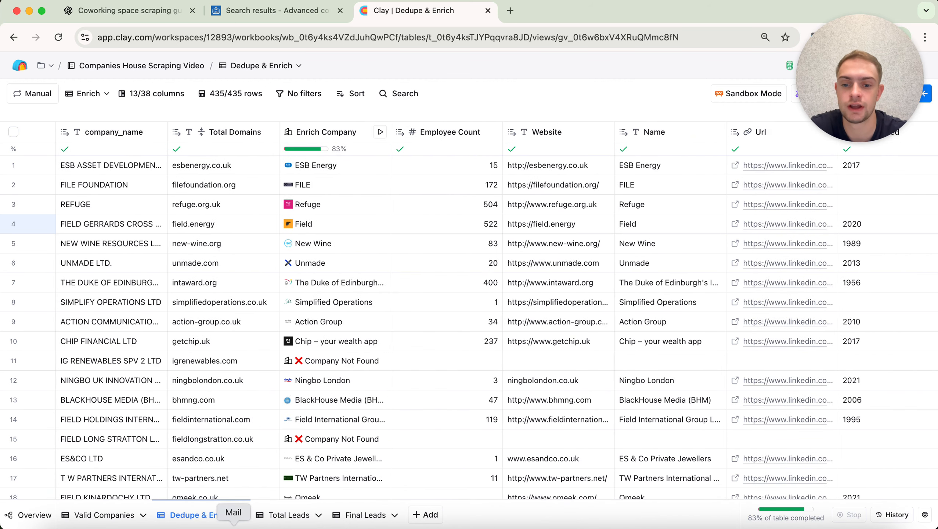
Open the Total Leads table in the 5. Lookup & Score view and clear its filters.
left_click(276, 521)
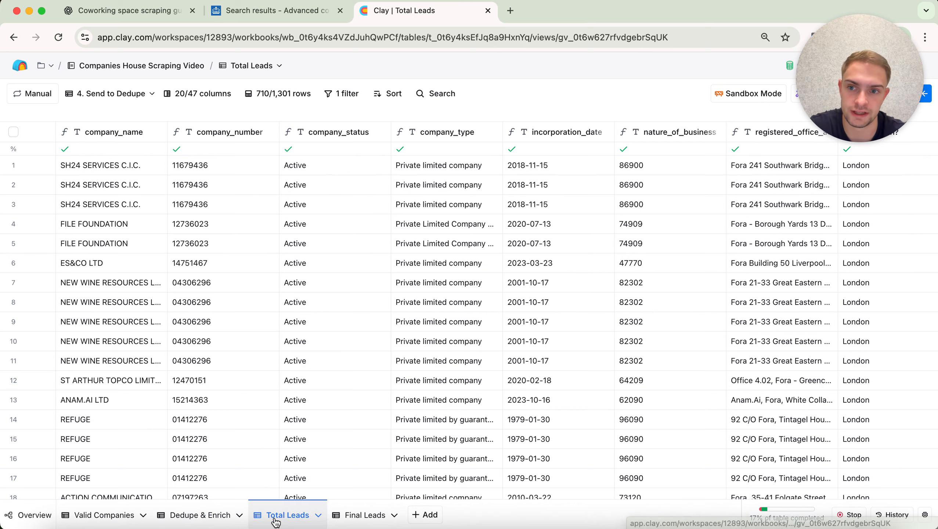
left_click(124, 94)
left_click(140, 201)
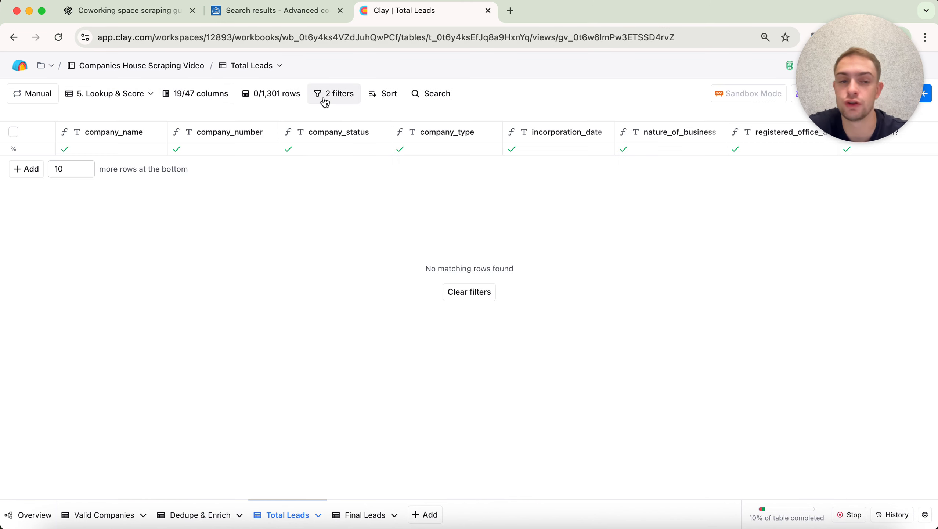
left_click(346, 96)
left_click(356, 176)
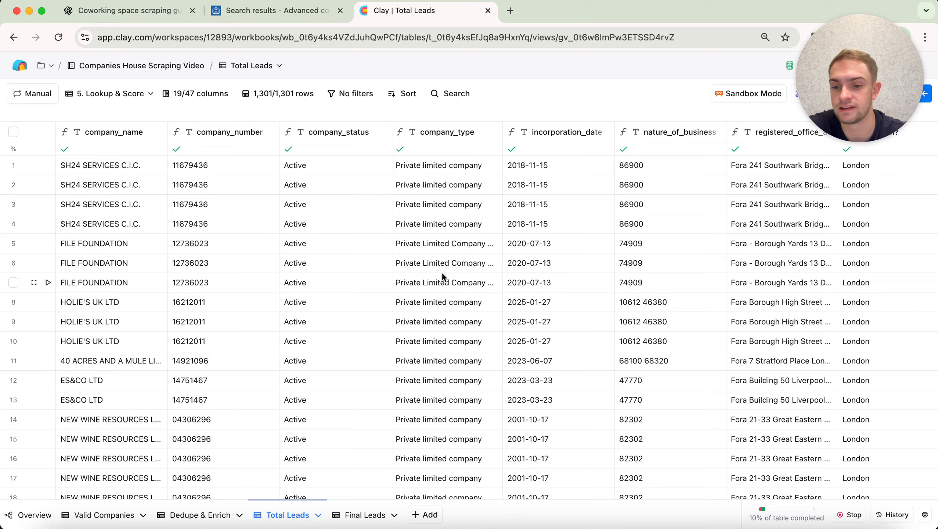
Run the Lookup Dedupe column on all rows that haven't run or have errors.
scroll(443, 275, "right", 7)
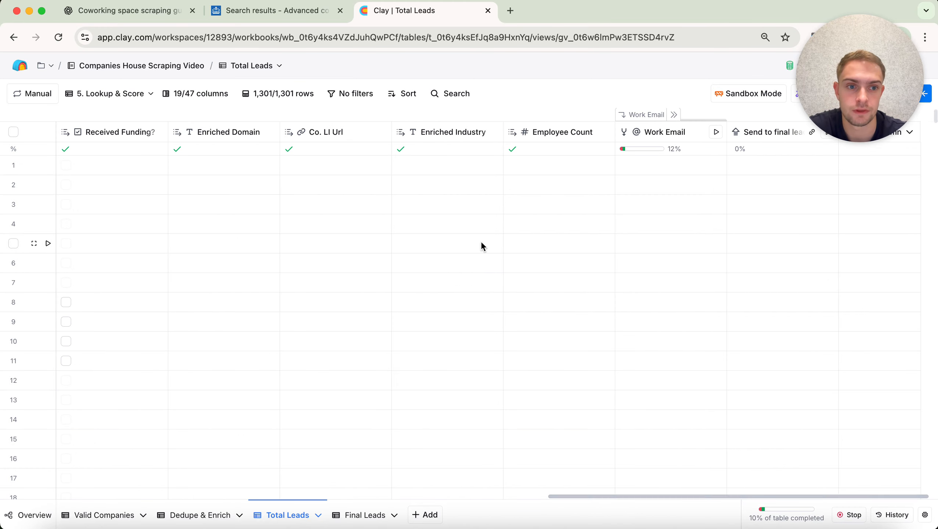
scroll(619, 208, "left", 10)
left_click(329, 130)
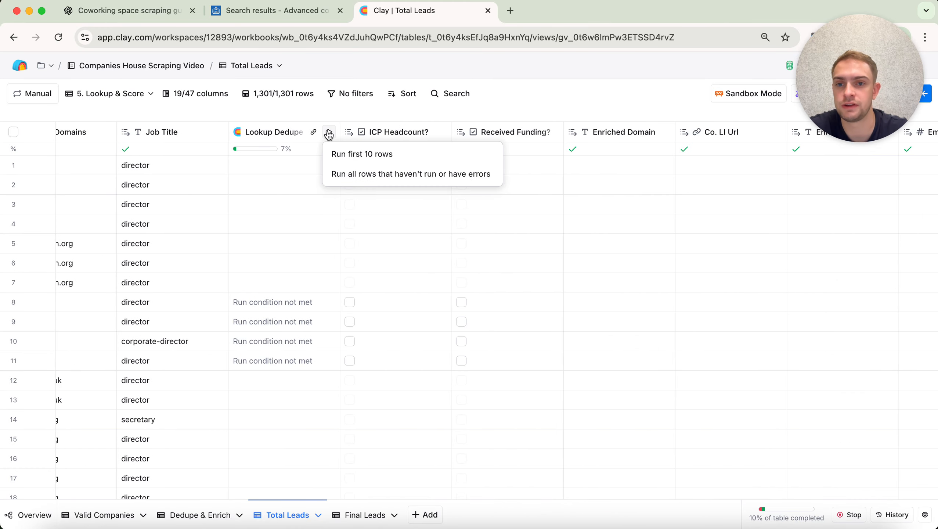
left_click(363, 179)
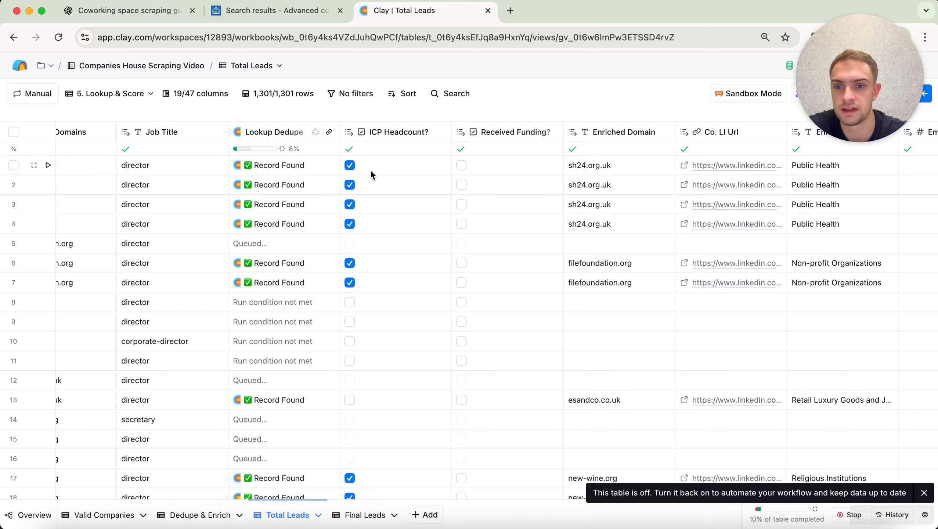
Examine the lookup rows for ICP Headcount, Received Funding and Enriched Domain, including the repeated intaward.org entries.
scroll(381, 222, "down", 3)
scroll(509, 269, "down", 10)
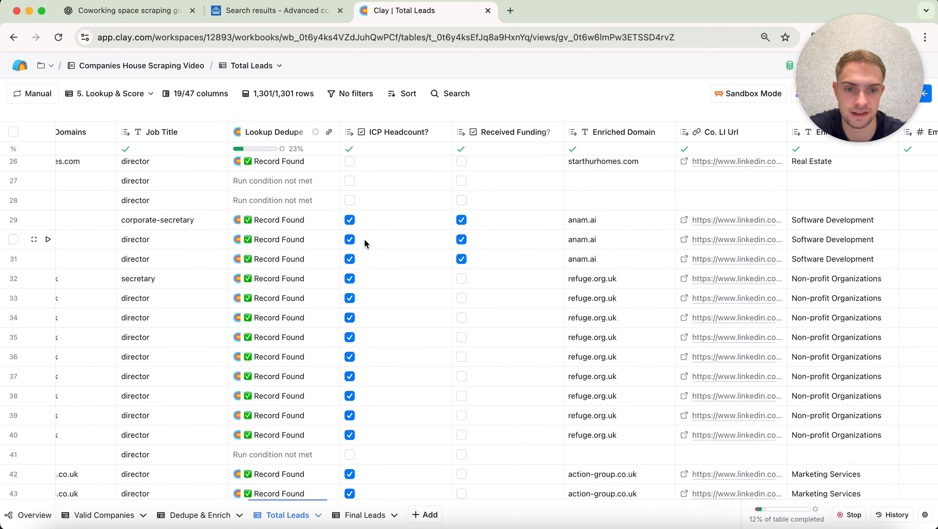
scroll(404, 264, "down", 14)
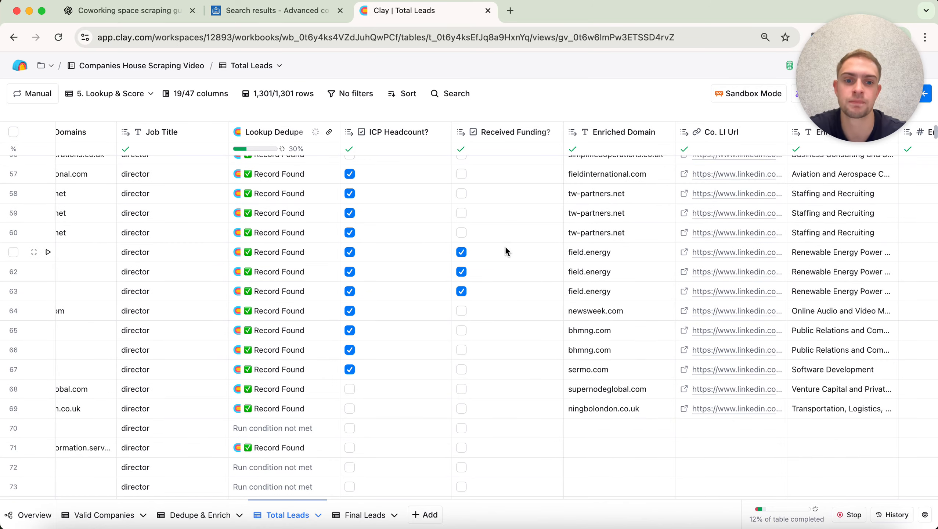
left_click_drag(608, 333, 612, 192)
scroll(608, 288, "up", 5)
scroll(612, 192, "up", 2)
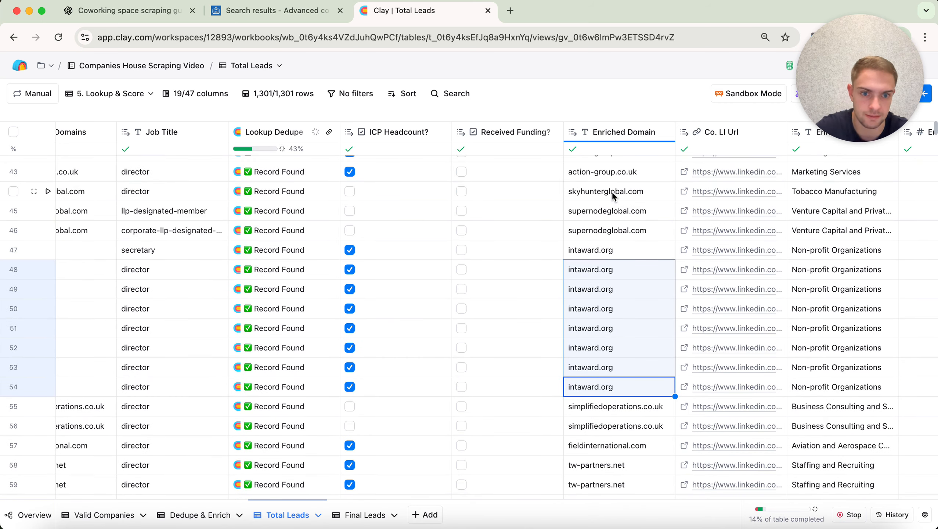
left_click(615, 248)
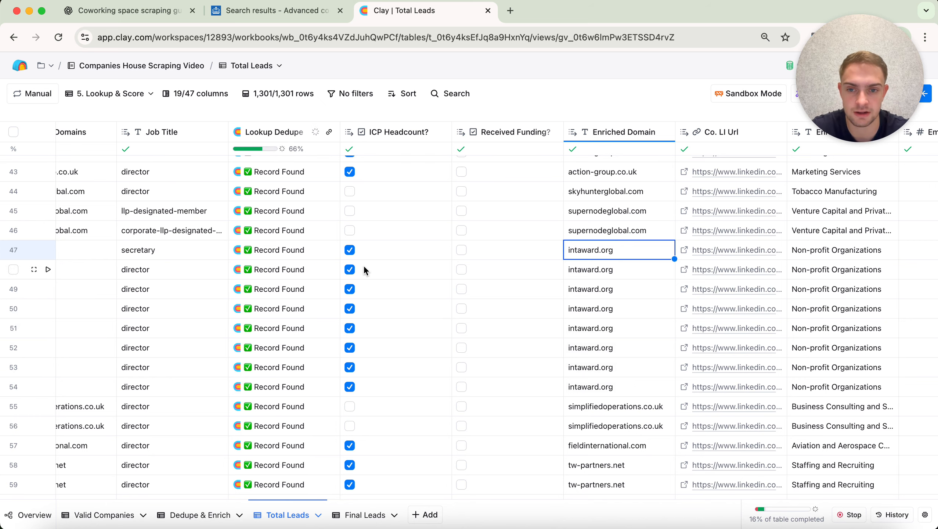
scroll(364, 268, "up", 1)
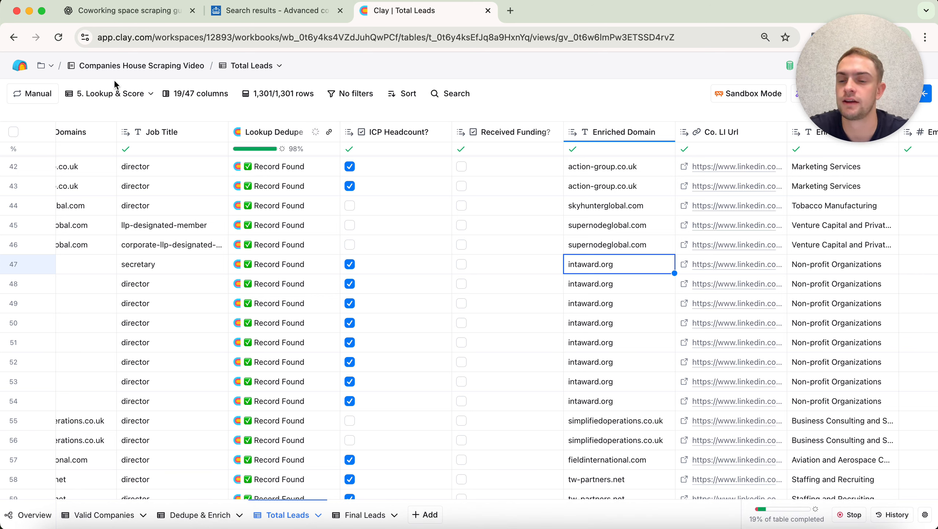
Switch to the 6. Enrich For Emails view and inspect its Received Funding and ICP Headcount filters.
left_click(122, 95)
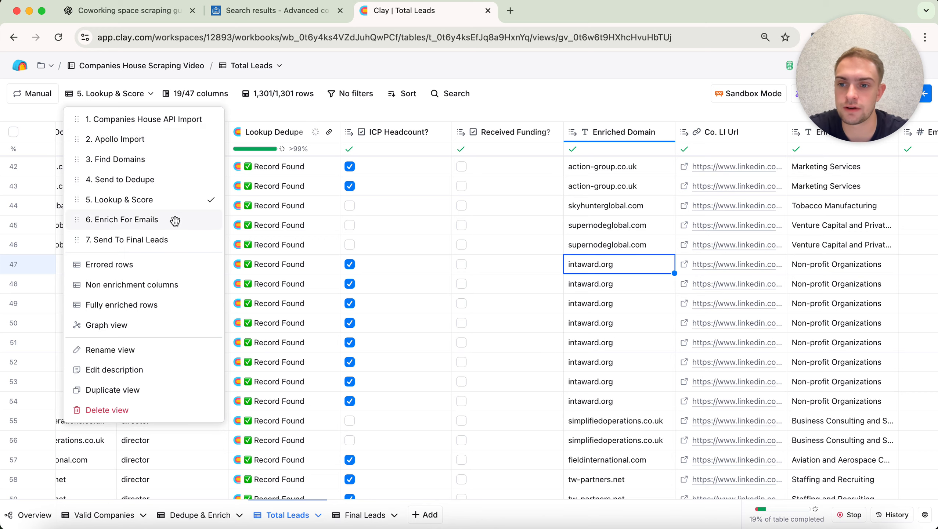
left_click(175, 221)
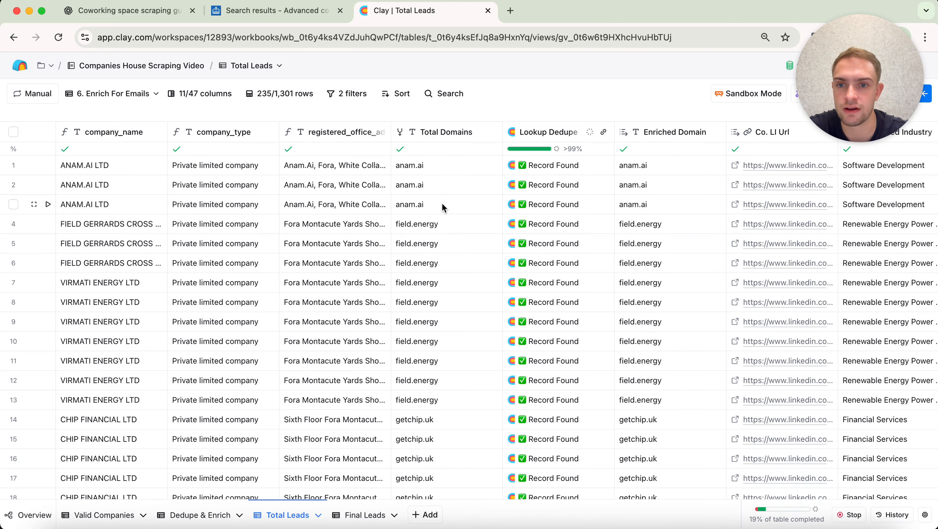
left_click(347, 94)
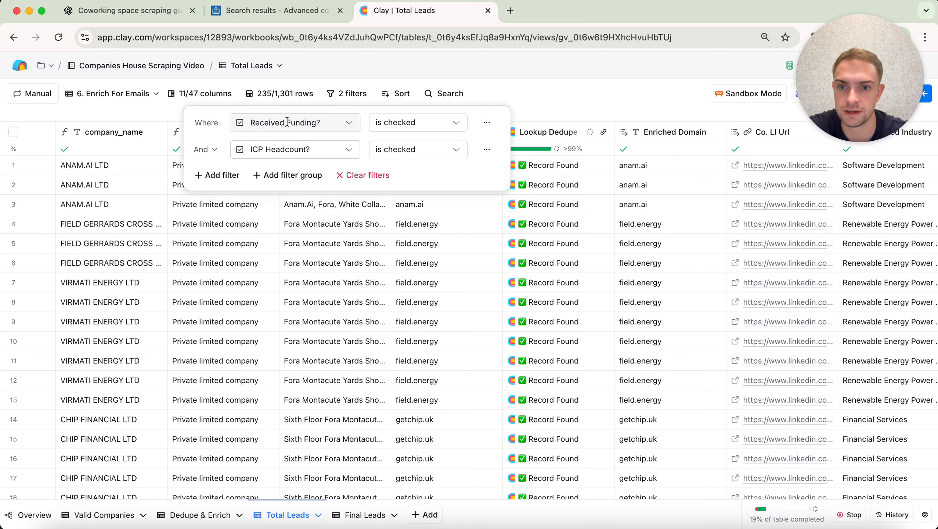
left_click(544, 115)
Expand the Work Email column group and run its Find Work Email enrichment on 100 rows.
scroll(653, 205, "right", 12)
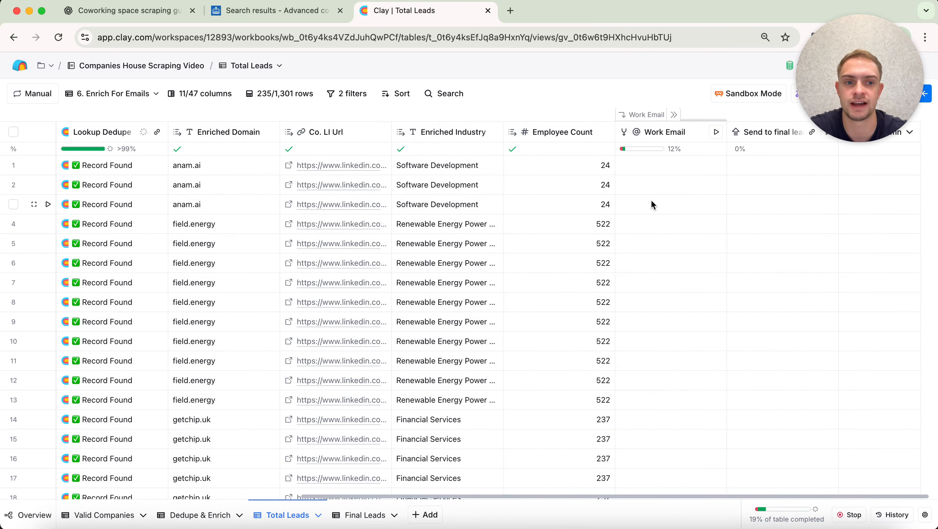
left_click(693, 135)
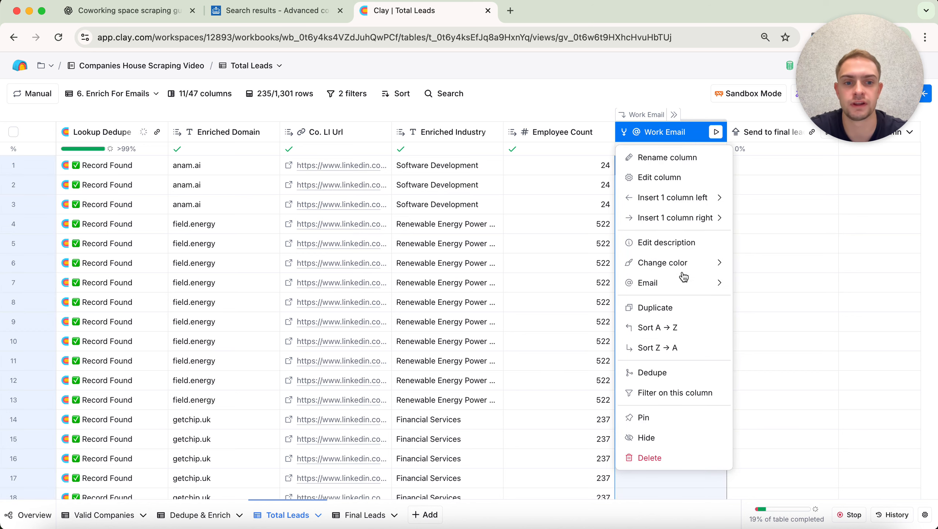
key("Escape")
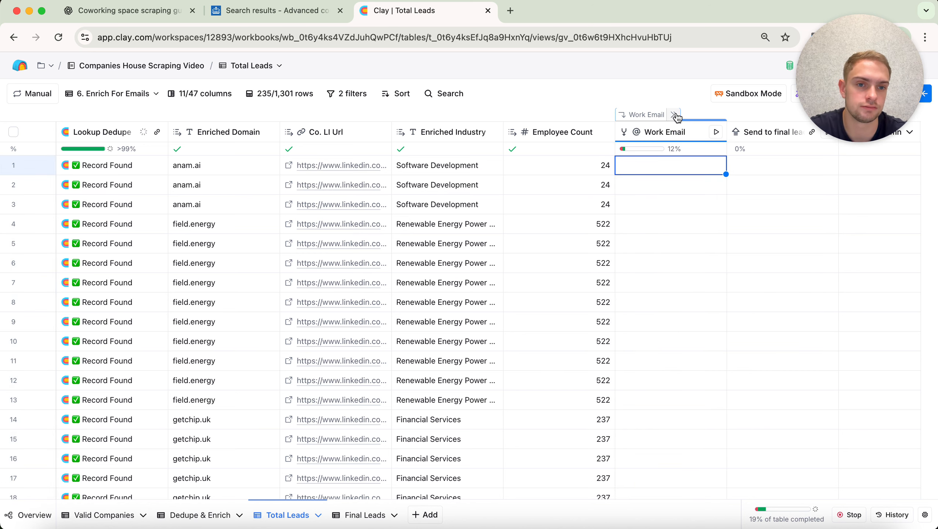
left_click(675, 115)
left_click(662, 133)
mouse_move(699, 304)
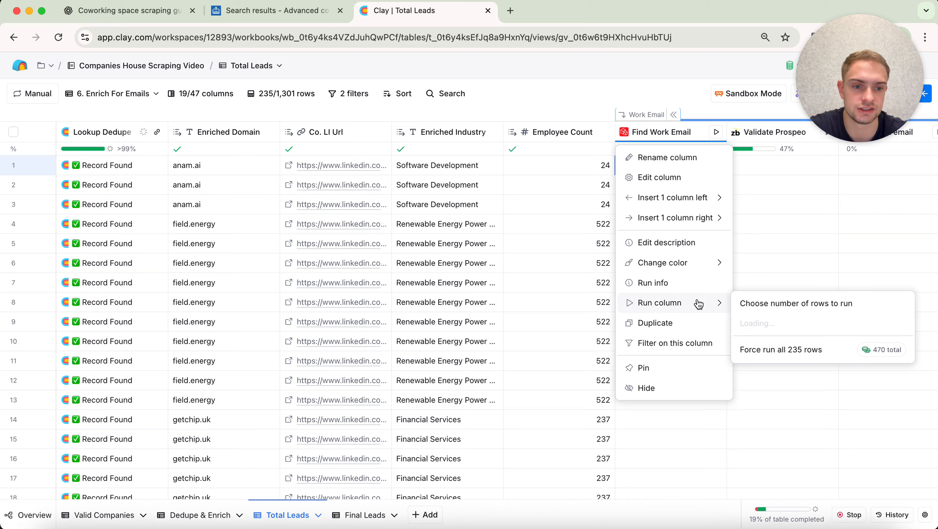
left_click(778, 303)
left_click(418, 221)
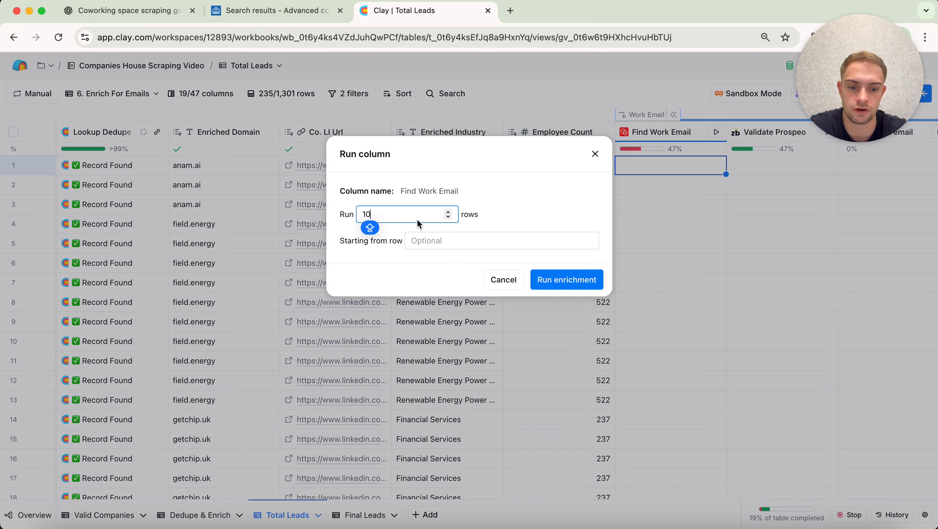
type("0")
left_click(556, 279)
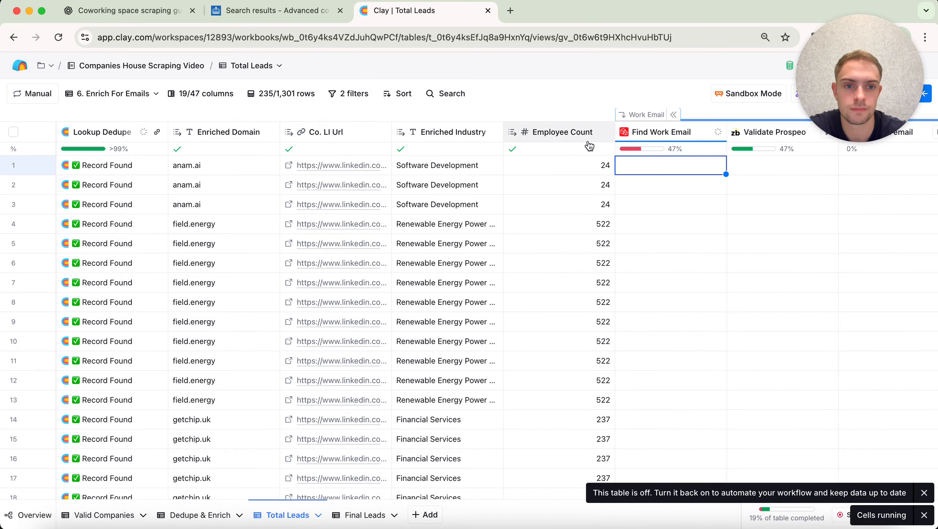
Switch the Total Leads table to the 7. Send To Final Leads view.
left_click(137, 94)
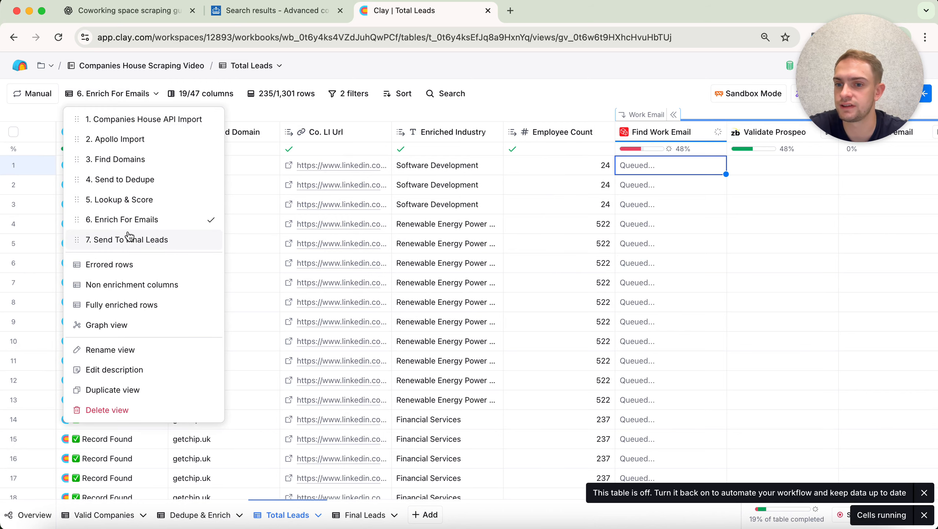
left_click(130, 235)
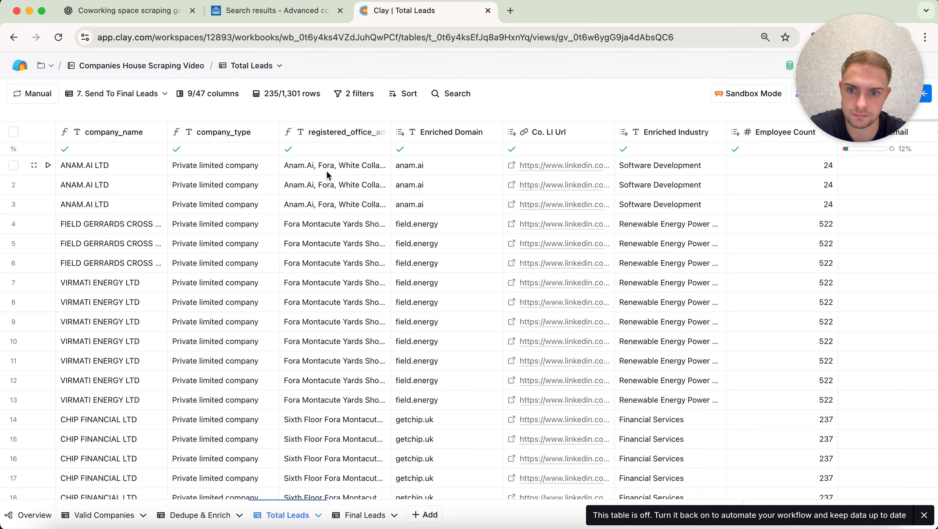
scroll(398, 190, "right", 6)
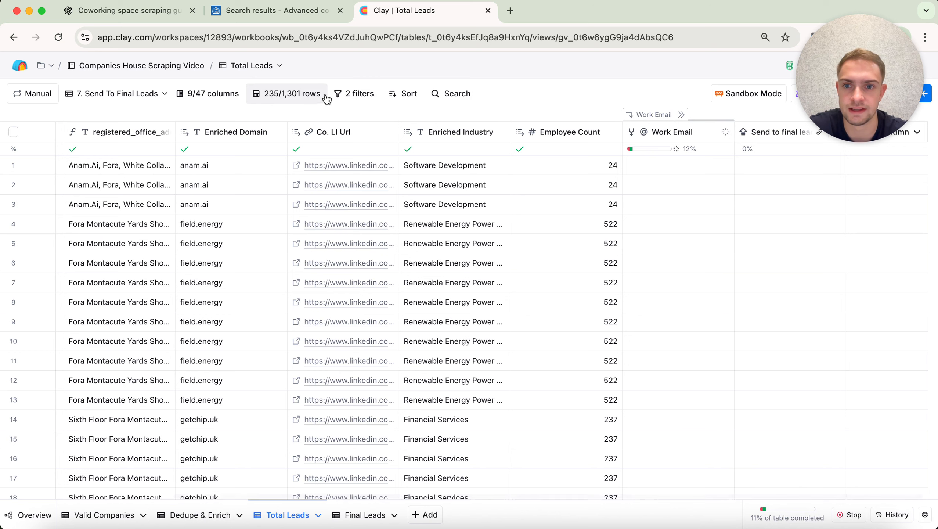
Add a third filter to the view requiring that Work Email is not empty.
left_click(350, 97)
left_click(222, 175)
left_click(283, 177)
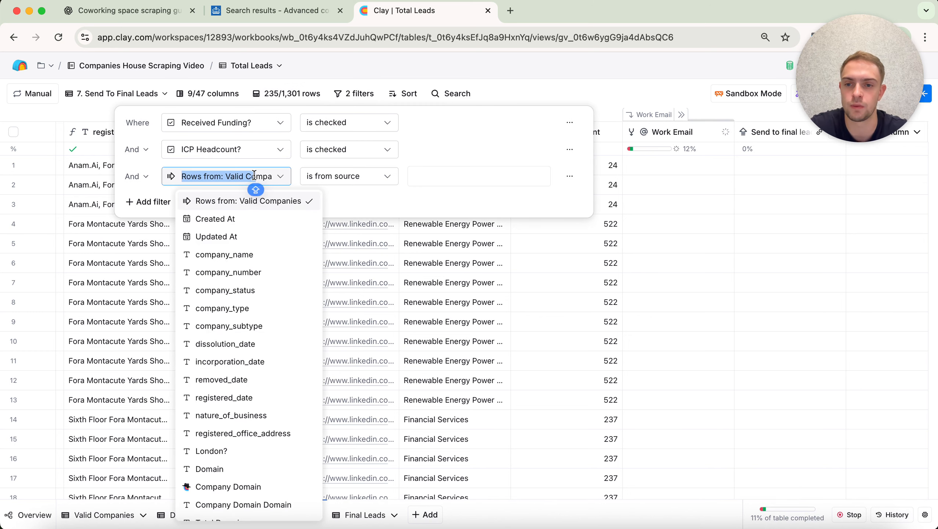
type("WORK")
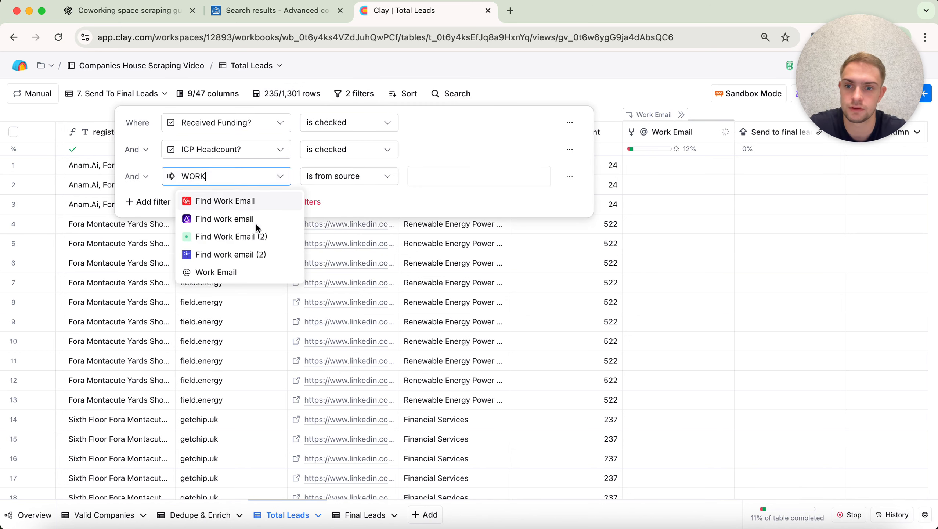
left_click(219, 273)
left_click(374, 156)
left_click(379, 176)
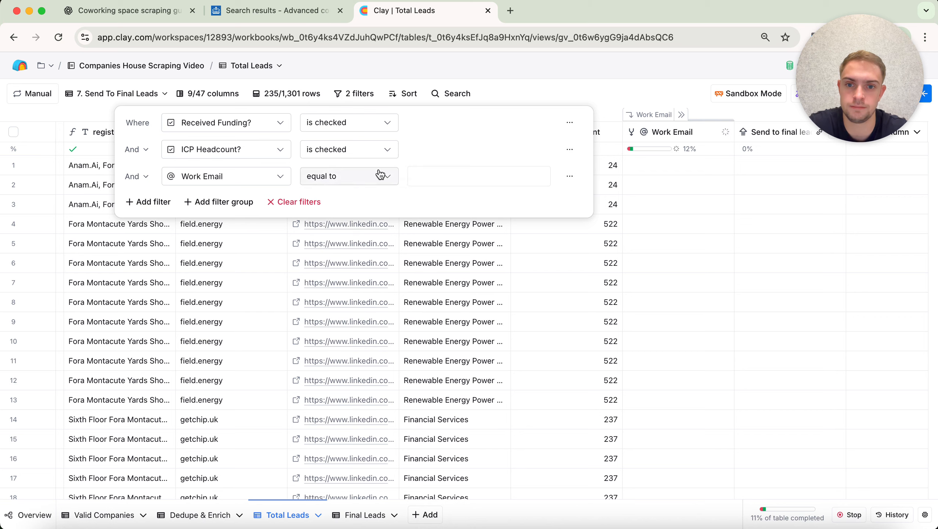
left_click(379, 176)
left_click(353, 320)
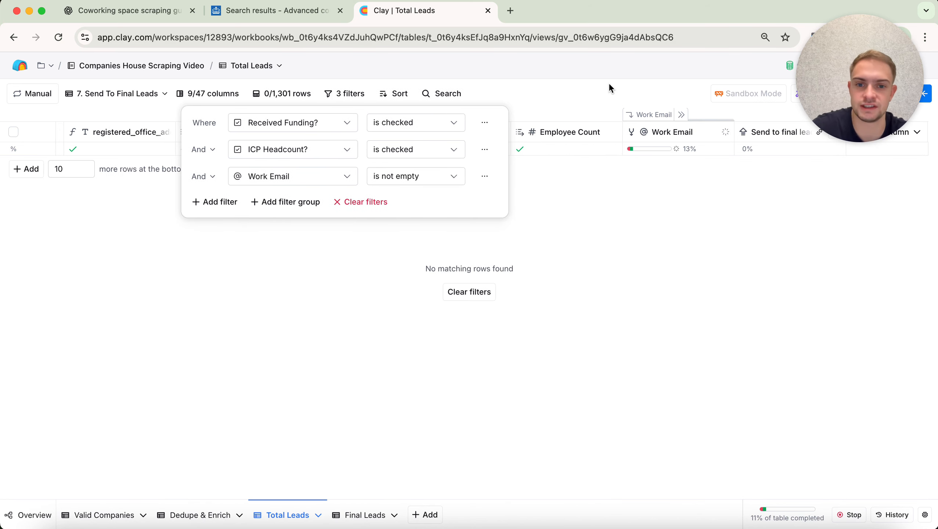
left_click(567, 99)
Check the filtered view's columns, reload the page and open the Final Leads table.
scroll(517, 171, "left", 5)
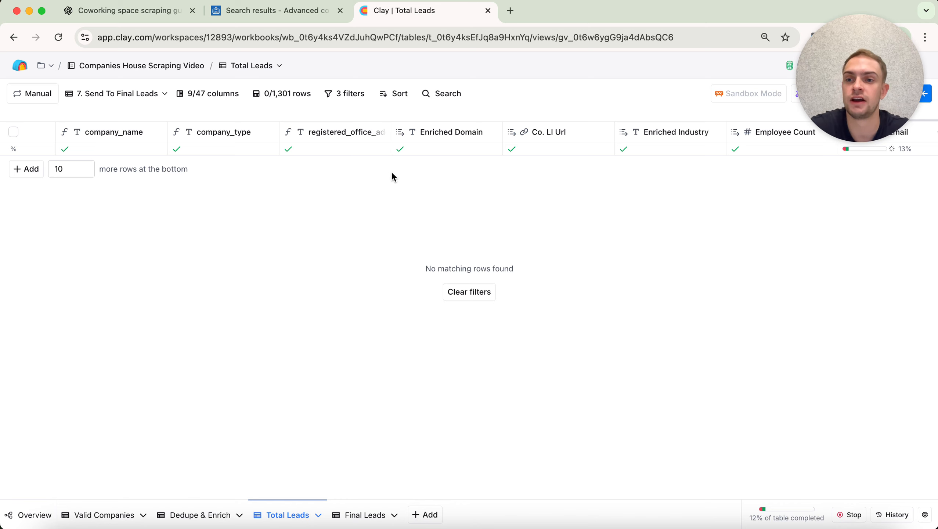
scroll(393, 177, "right", 5)
key("super+r")
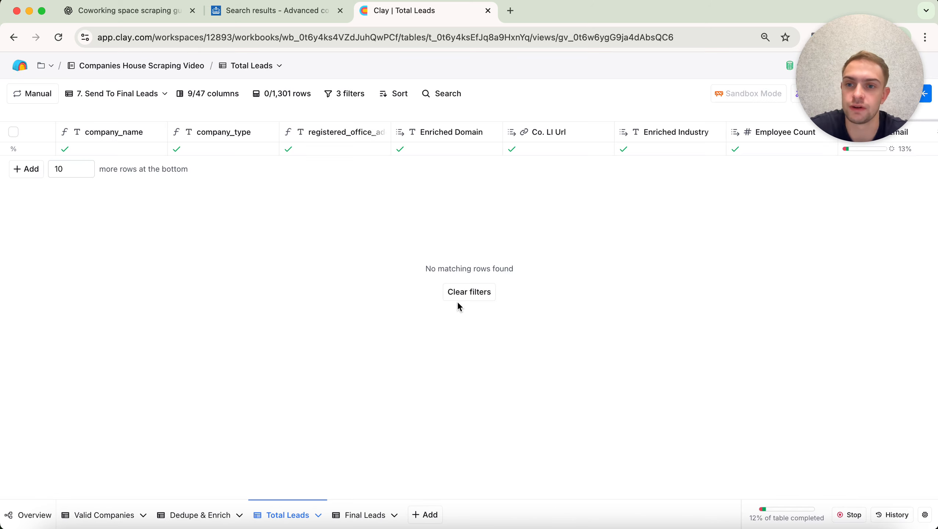
left_click(357, 517)
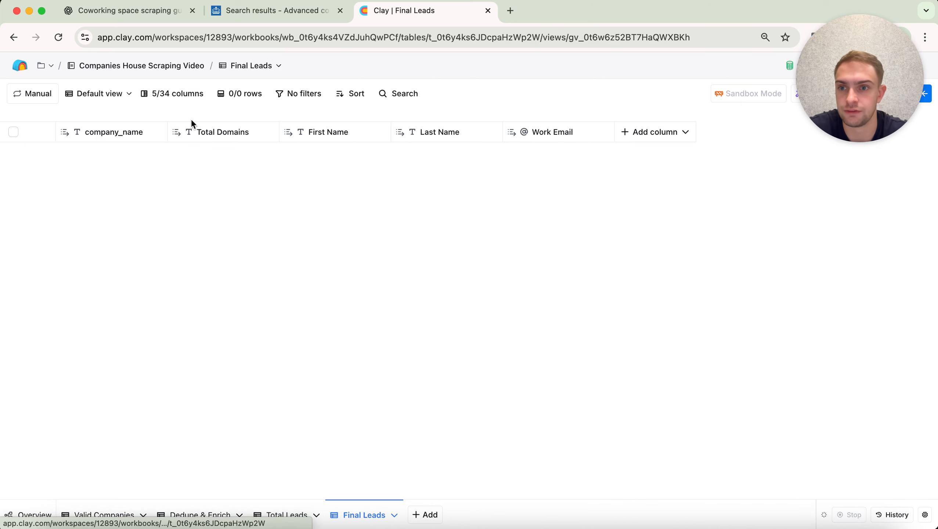